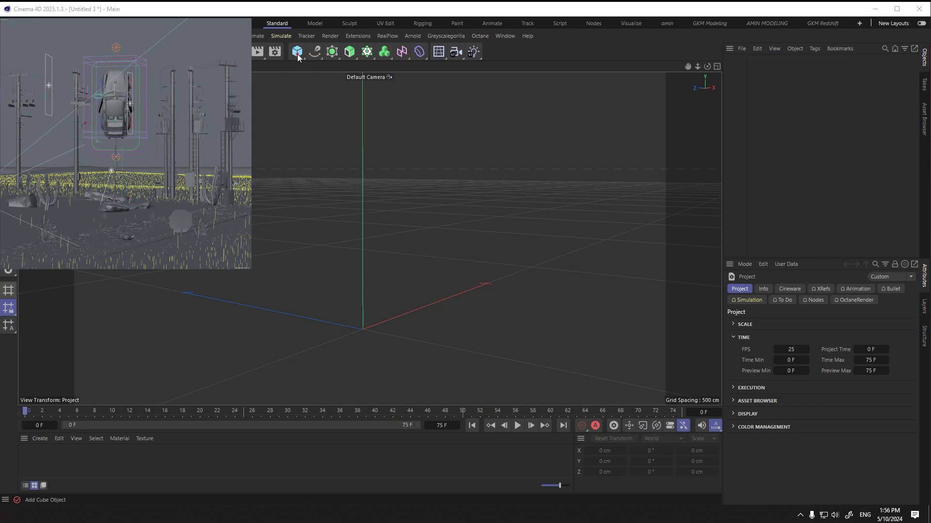
Step: Add a cube and set its X, Y and Z sizes to 30 cm
left_click(297, 51)
scroll(362, 231, "down", 5)
left_click_drag(363, 231, 303, 272, "alt")
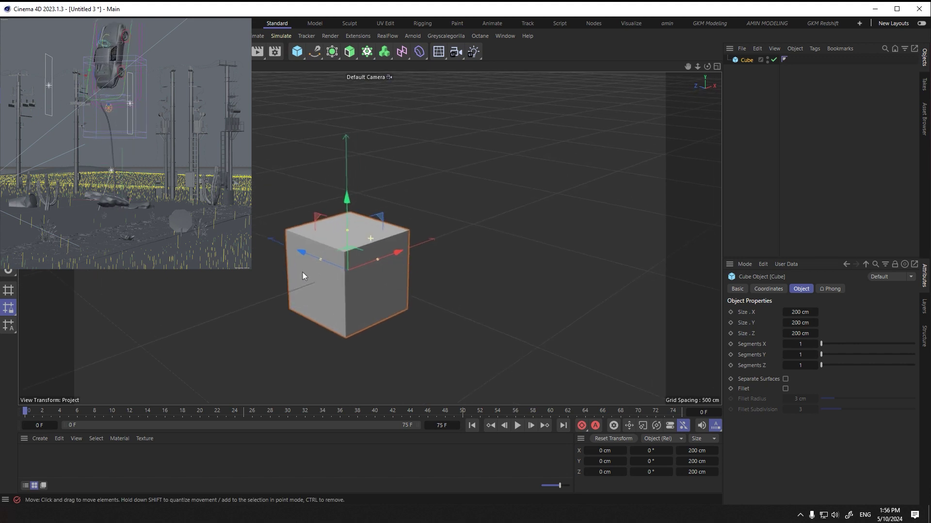
middle_click_drag(304, 272, 273, 273, "alt")
left_click(800, 312)
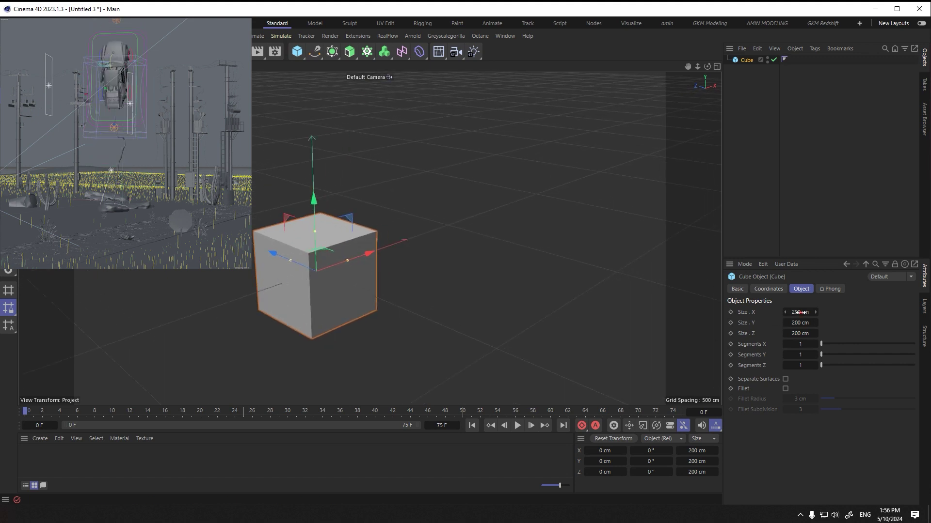
left_click(801, 323)
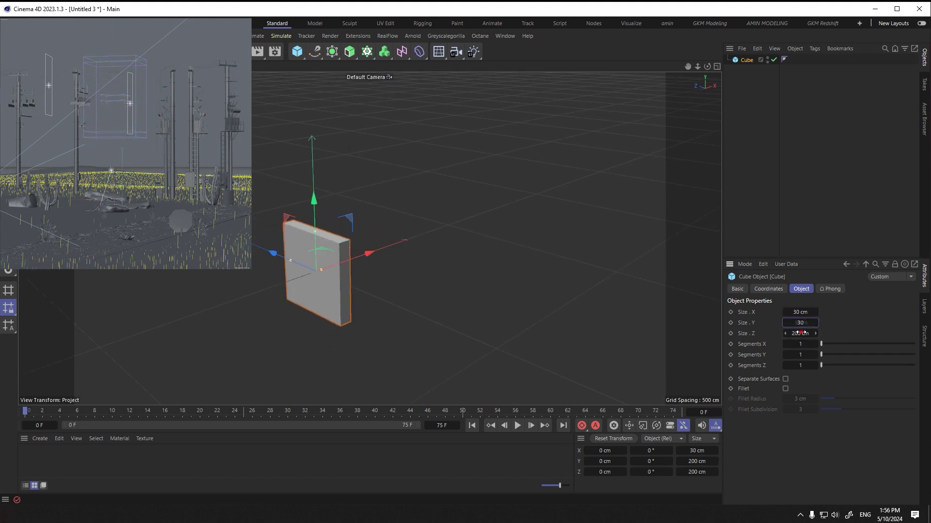
left_click(800, 334)
type("30")
key("Return")
Step: Raise the cube to a Y position of 300 cm
left_click(765, 288)
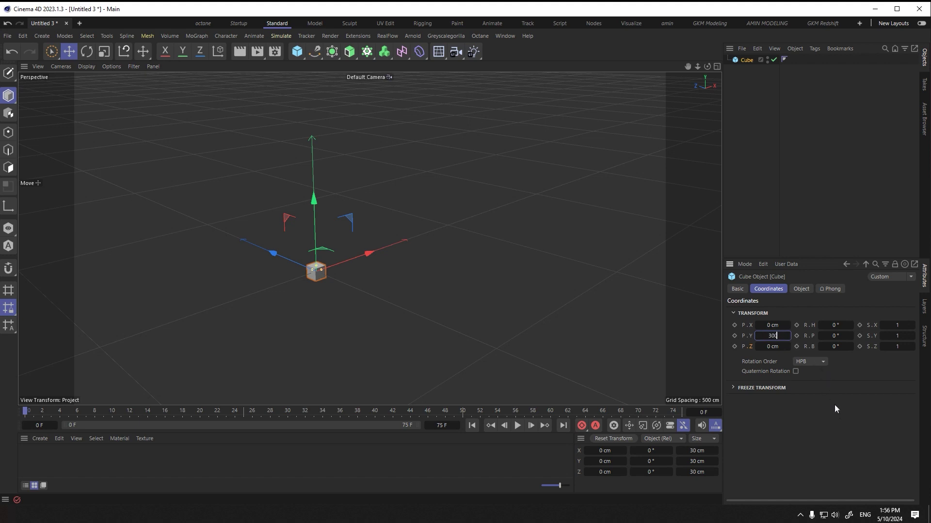
key("Return")
left_click_drag(328, 191, 362, 157, "alt")
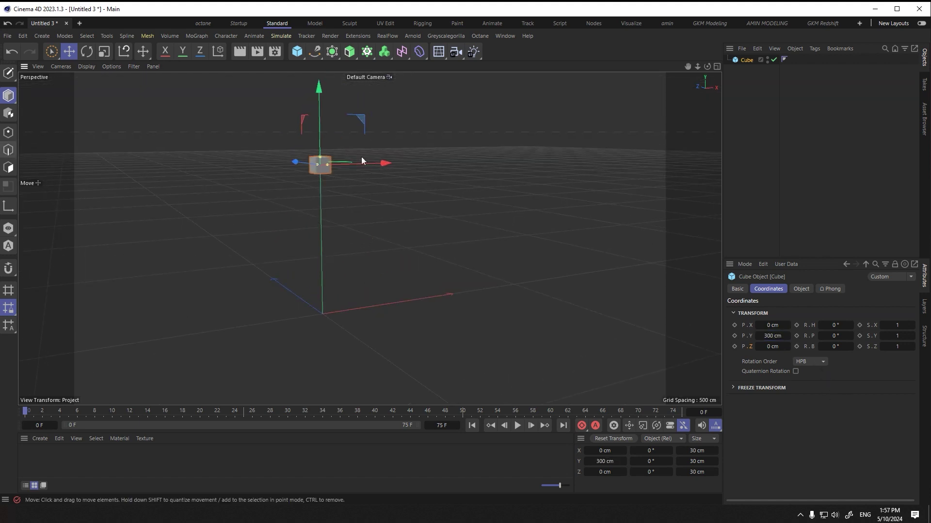
Step: Rename the cube as "up"
right_click(748, 61)
key("Escape")
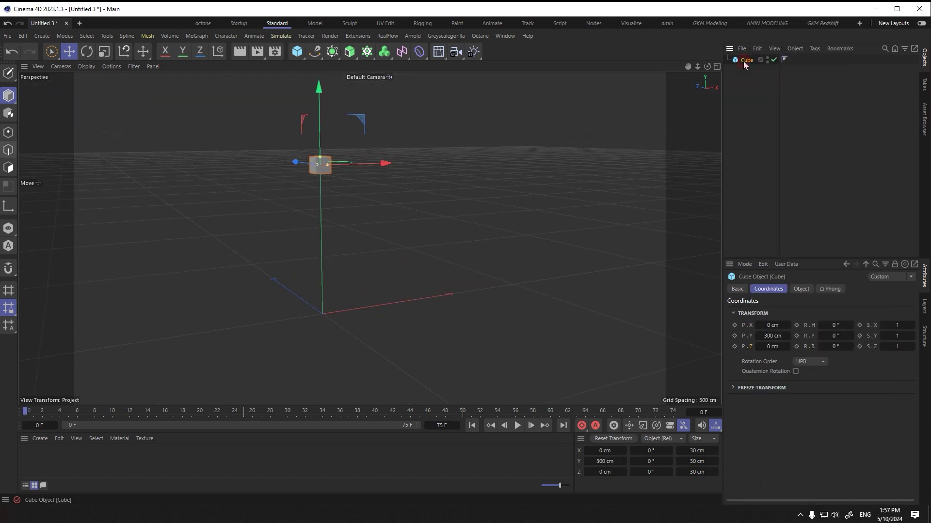
double_click(746, 61)
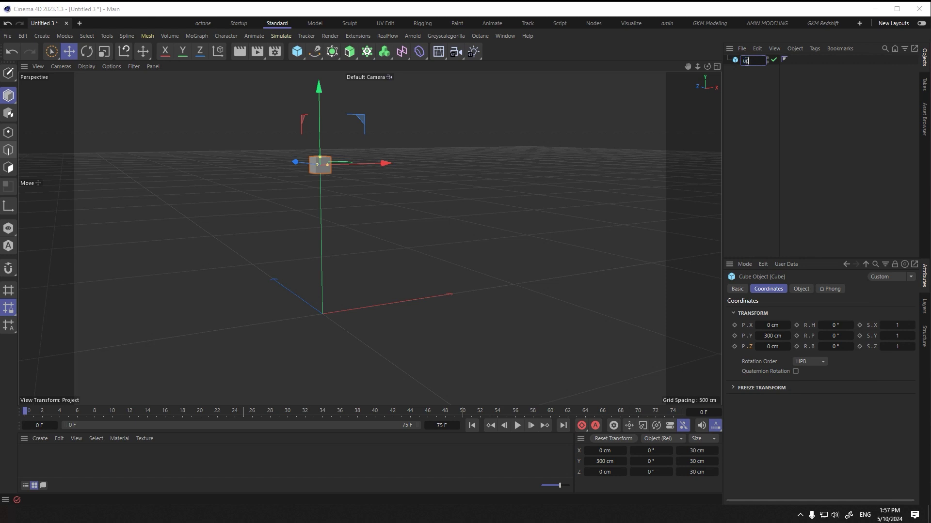
left_click(728, 104)
Step: Duplicate the "up" cube as "down" and set the copy's Y position to -100 cm
left_click(752, 60)
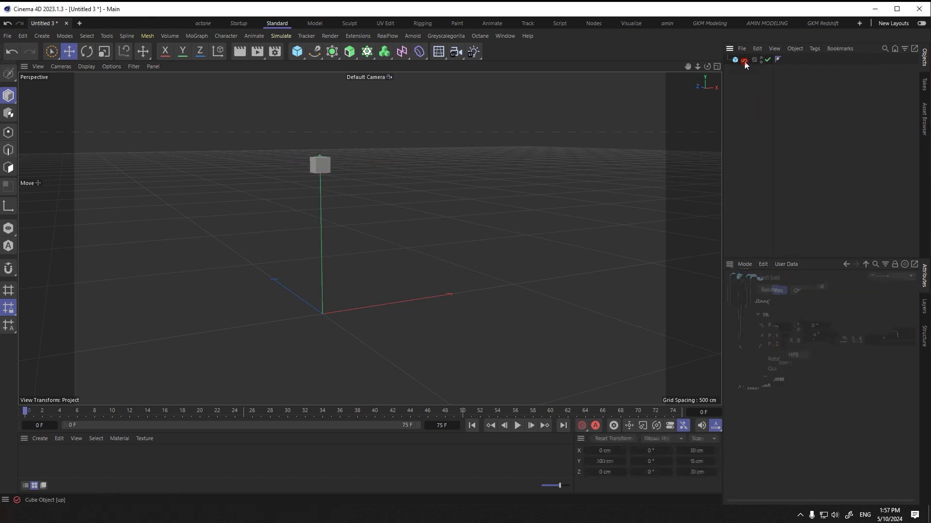
left_click_drag(746, 71, 747, 70, "ctrl")
double_click(747, 70)
type("down")
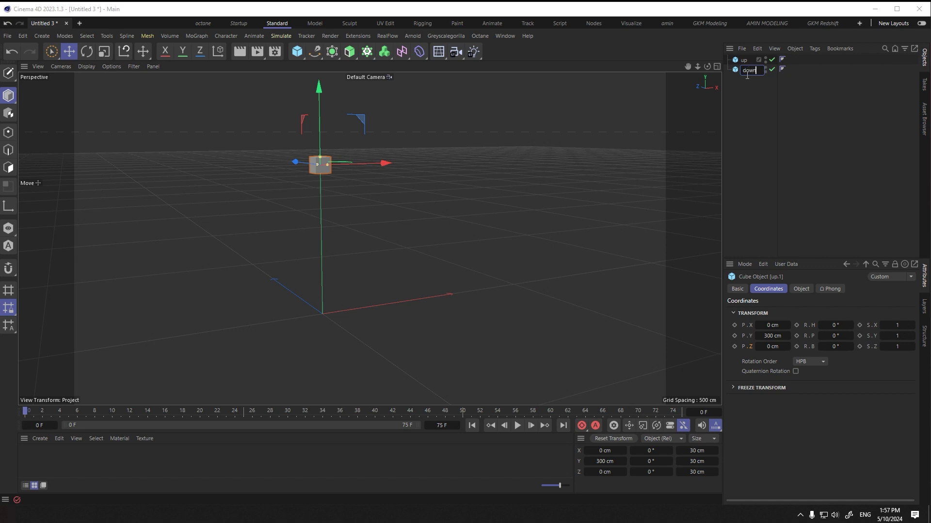
left_click(748, 79)
left_click(746, 70)
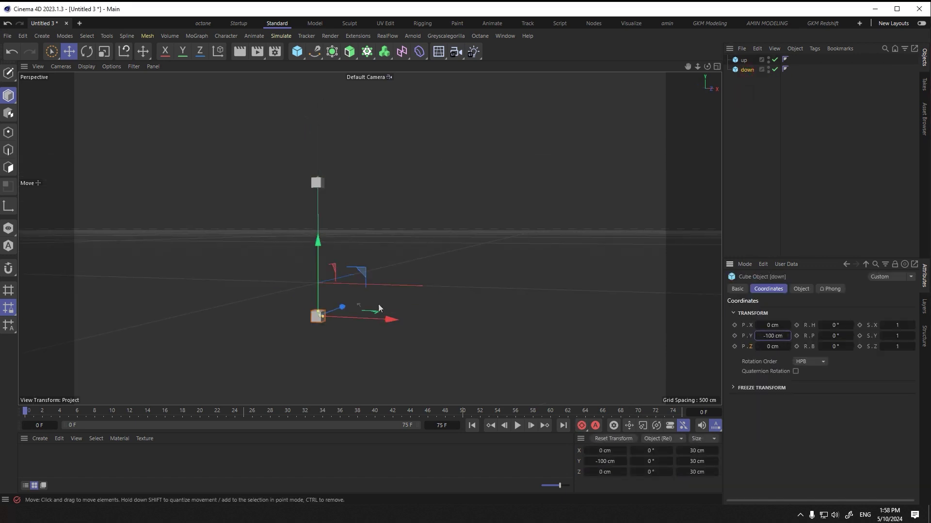
left_click_drag(349, 304, 361, 316, "alt")
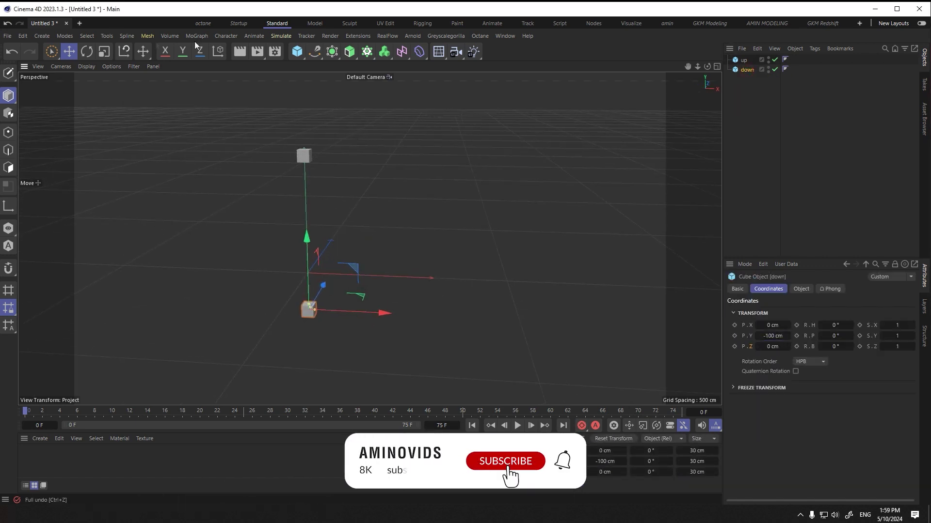
Step: Add a plane under the lower cube and set its Y position to -115 cm
left_click(296, 50)
left_click(378, 85)
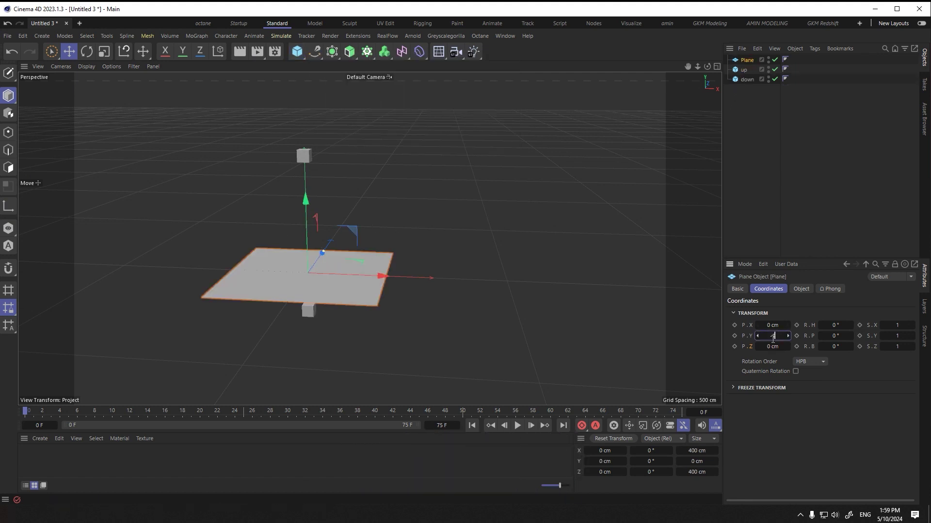
left_click(796, 408)
left_click_drag(362, 348, 326, 295, "alt")
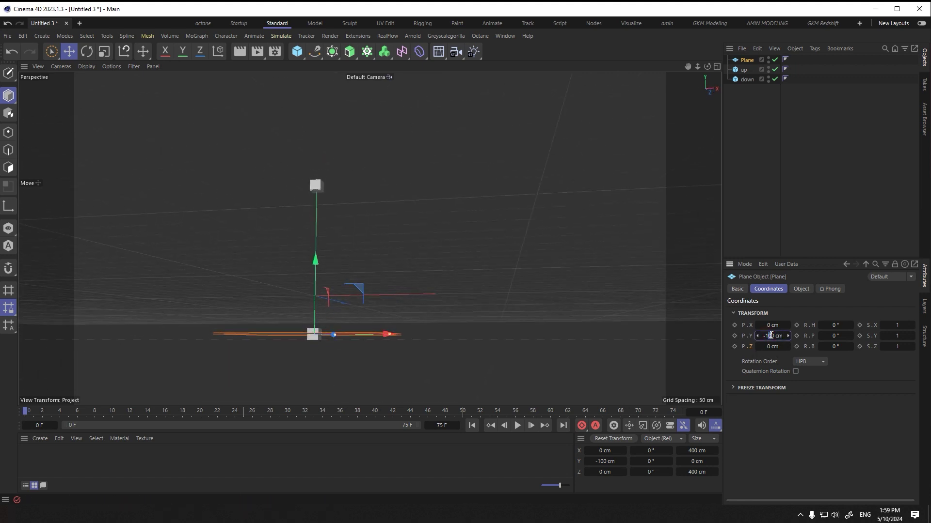
left_click(796, 422)
mouse_move(326, 339)
left_mouse_down("alt")
mouse_move(272, 343)
mouse_move(280, 350)
mouse_move(318, 332)
mouse_move(322, 300)
mouse_move(319, 333)
left_mouse_up("alt")
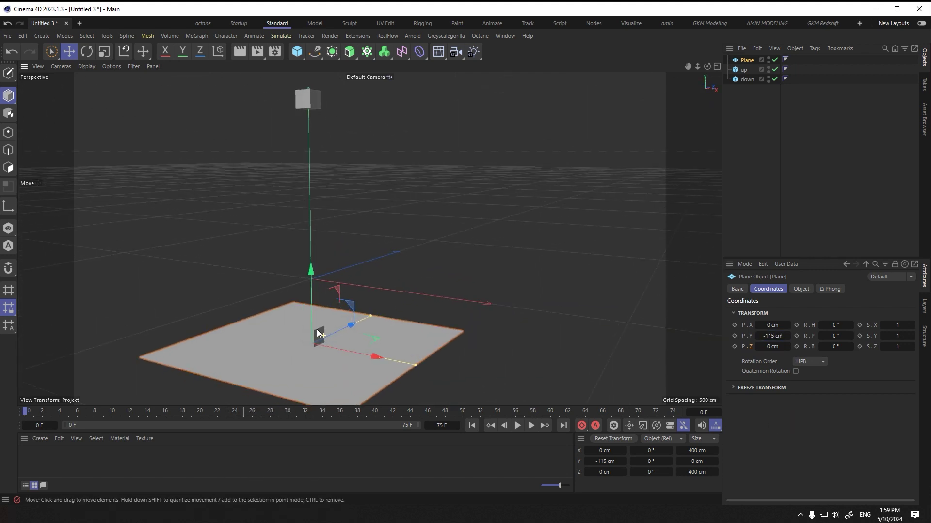
Step: Show the scene in the Right view and place the plane below the "down" cube in the object list
middle_click(386, 244)
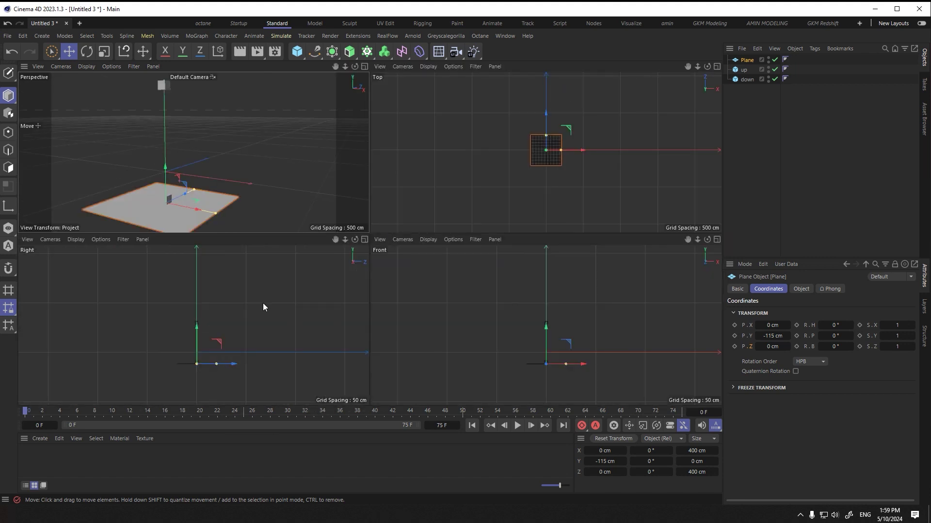
left_click(264, 328)
middle_click(219, 349)
scroll(382, 285, "up", 5)
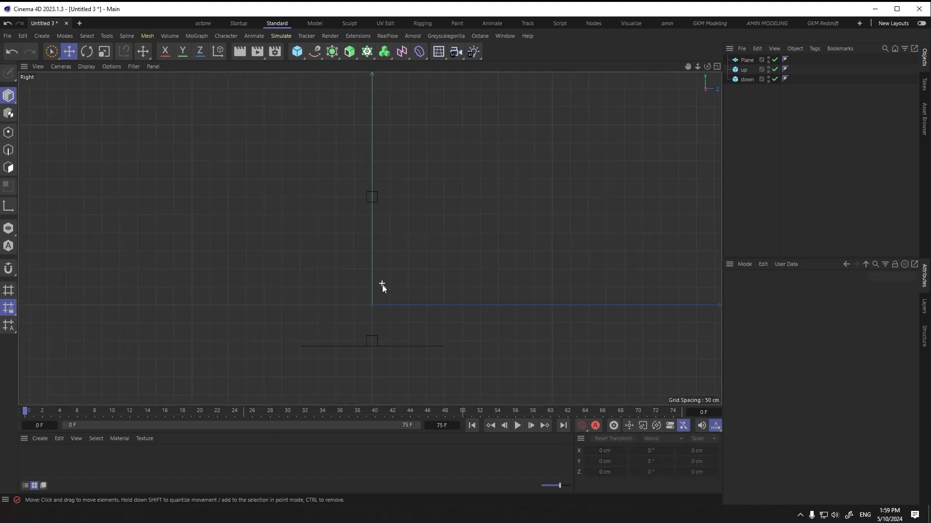
middle_click_drag(380, 295, 341, 291, "alt")
scroll(341, 291, "up", 1)
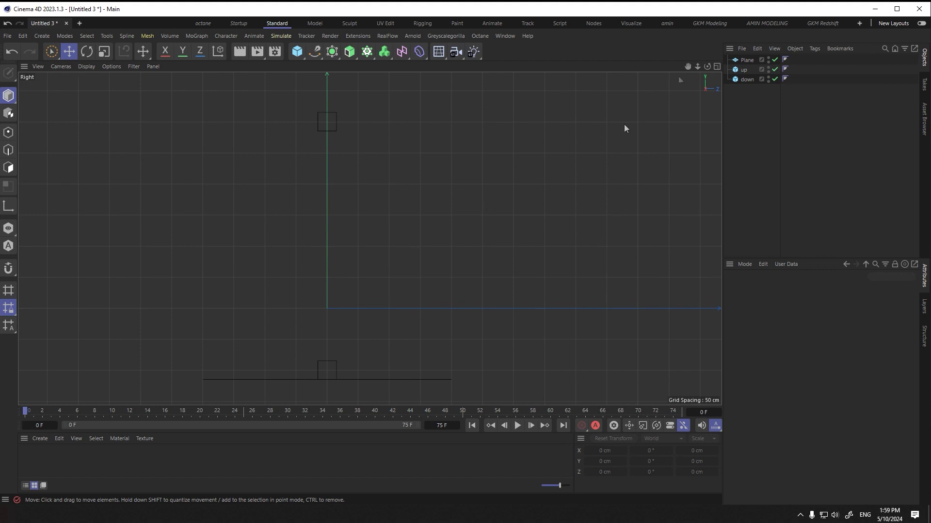
left_click_drag(746, 60, 750, 87)
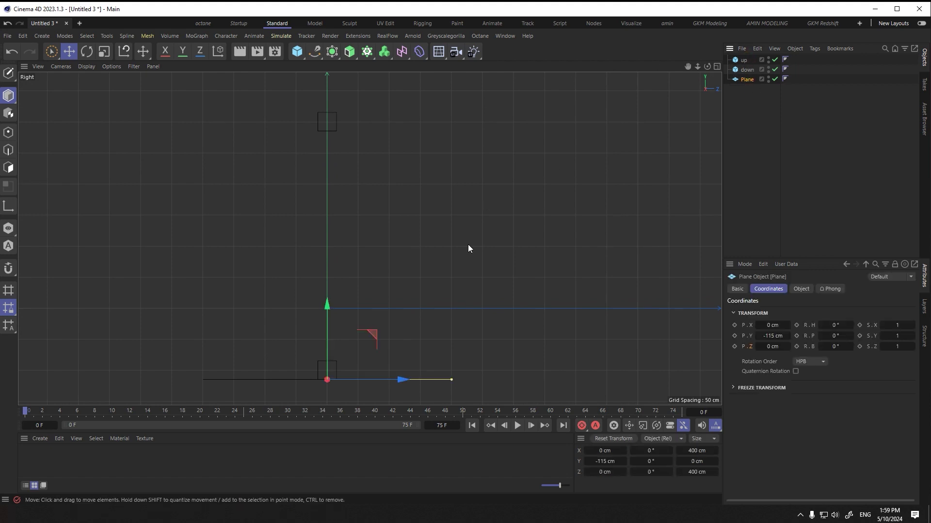
left_click(349, 142)
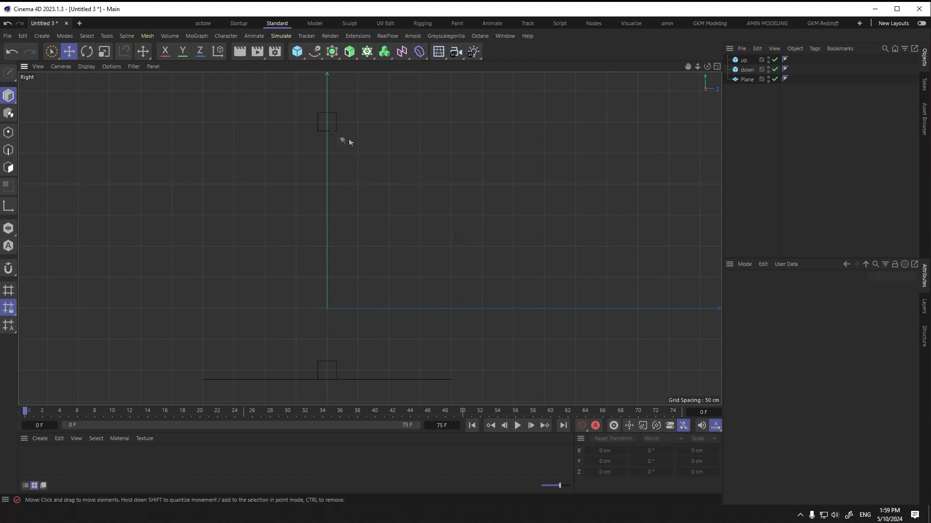
Step: Draw a straight two-point Bezier spline from the centre of the "up" cube to the centre of the "down" cube
left_click(315, 51)
left_click(327, 121)
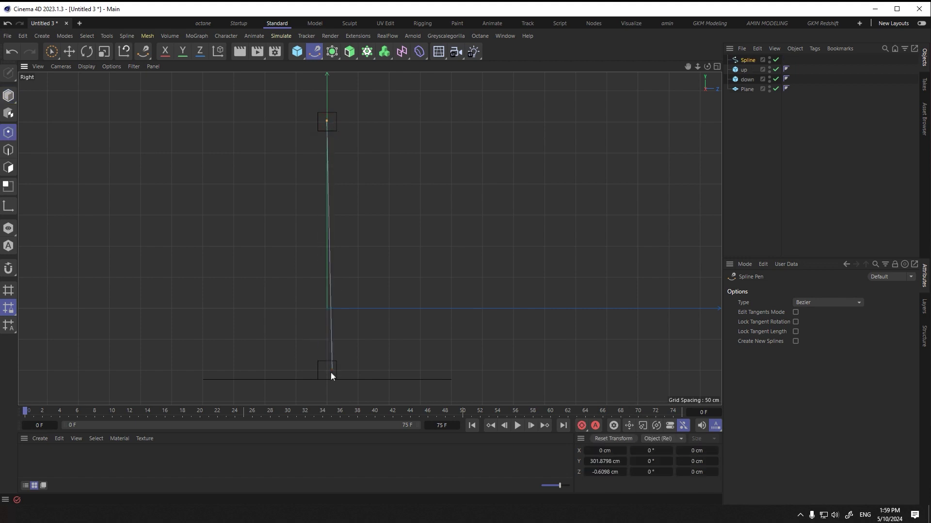
left_click(327, 370)
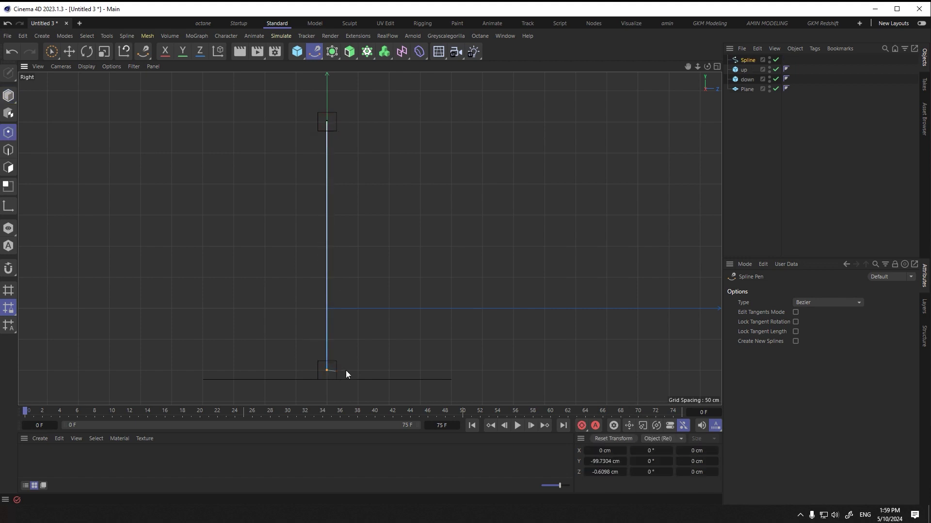
middle_click(414, 184)
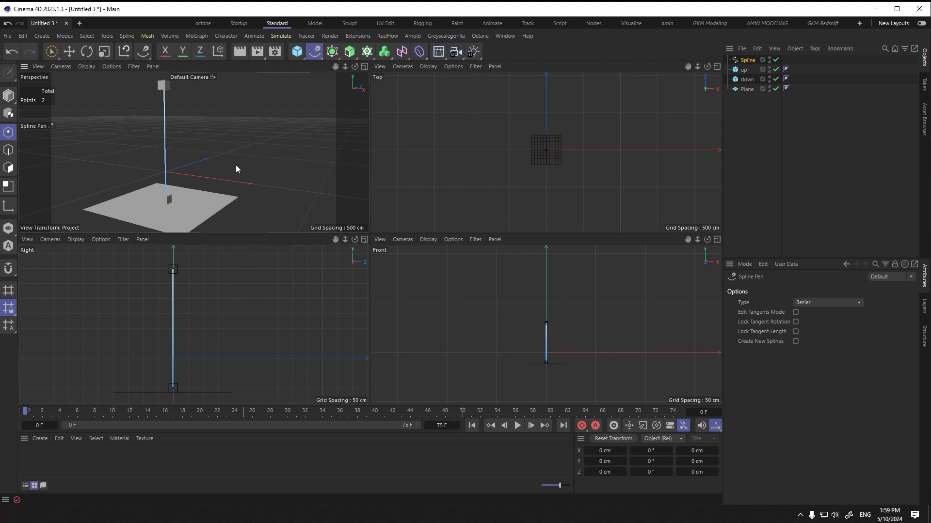
middle_click(235, 164)
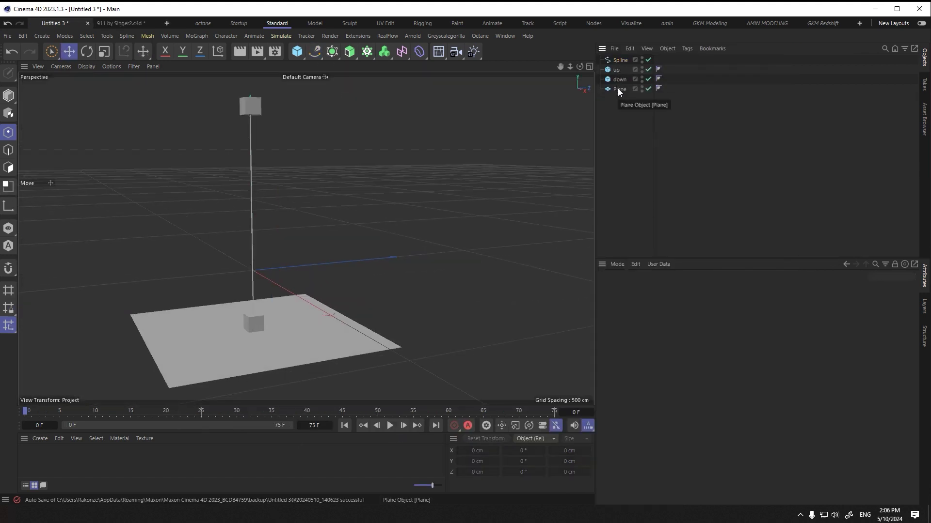
Step: Select the plane and set the perspective viewport to shaded display with wireframe lines
left_click(620, 89)
scroll(309, 305, "up", 2)
middle_click_drag(343, 283, 411, 218, "alt")
left_click_drag(357, 277, 342, 329, "alt")
left_click(85, 66)
left_click(121, 107)
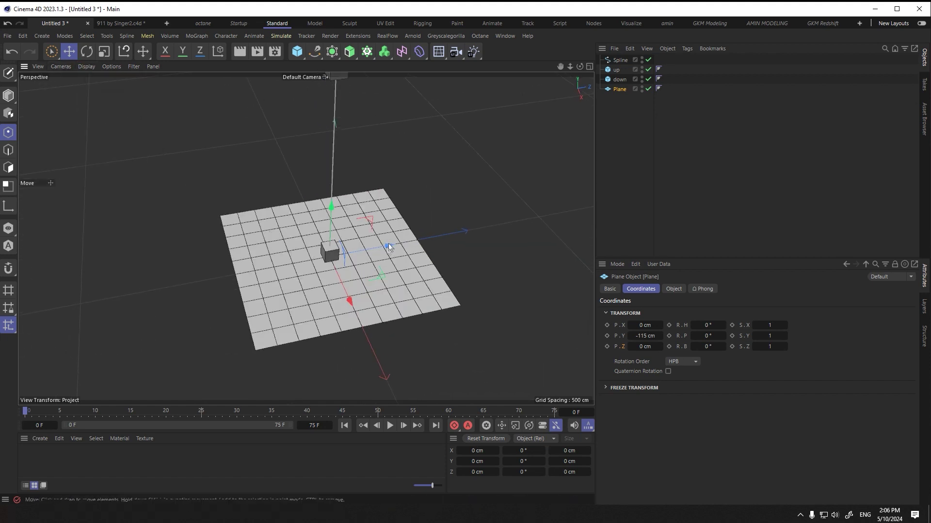
left_click_drag(397, 194, 387, 282, "alt")
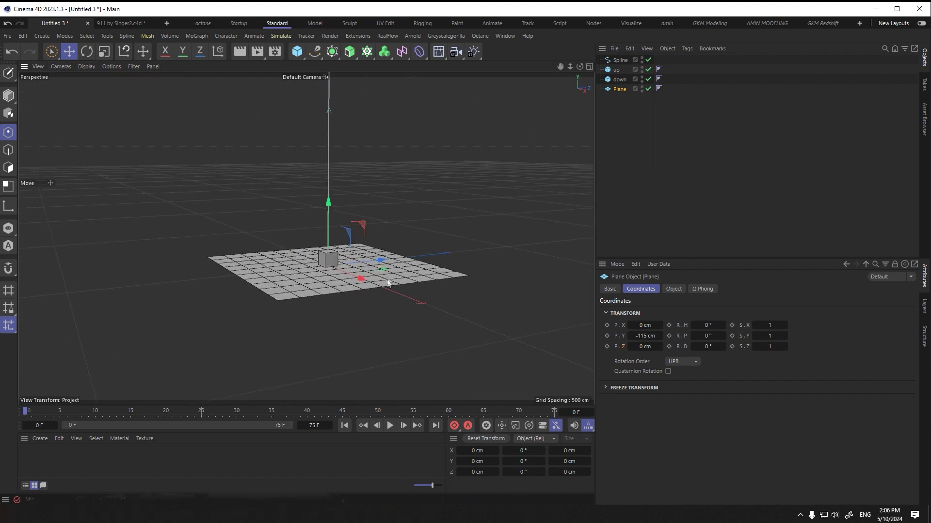
Step: Add a Collider simulation tag to the plane
right_click(620, 88)
mouse_move(665, 149)
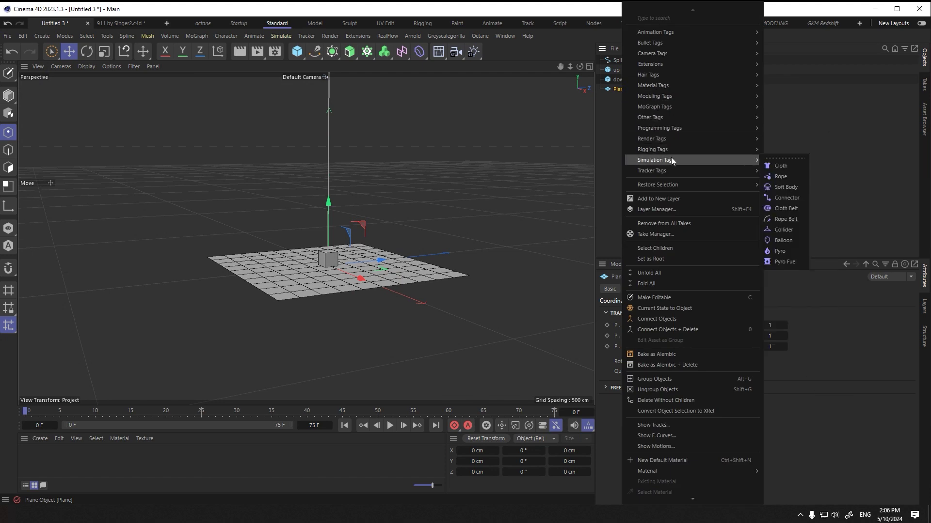
mouse_move(736, 162)
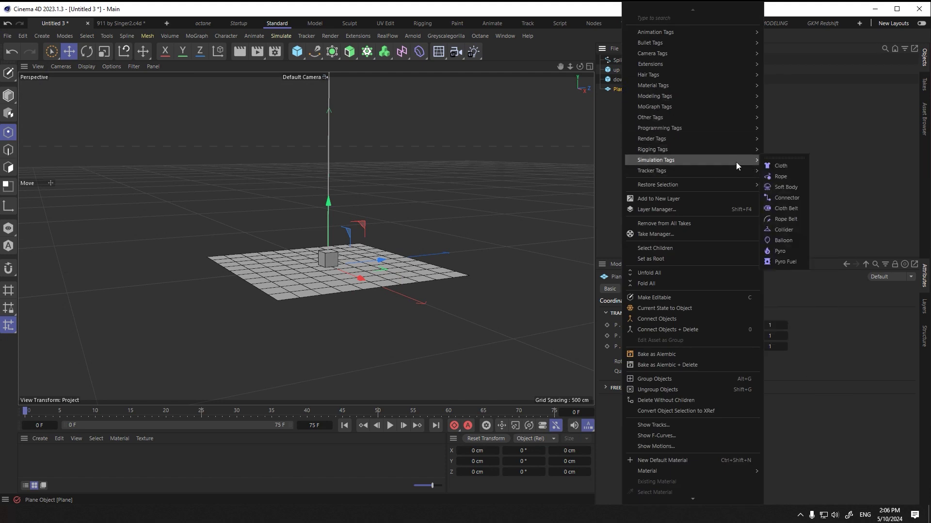
left_click(792, 231)
left_click_drag(436, 252, 339, 289, "alt")
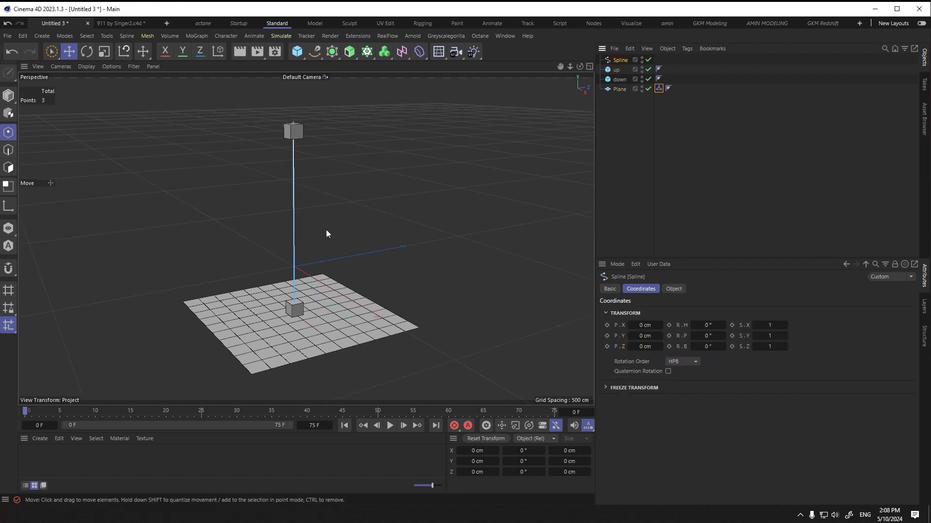
Step: Subdivide the spline repeatedly until it has 34 points
left_click_drag(298, 243, 324, 229, "alt")
key("u")
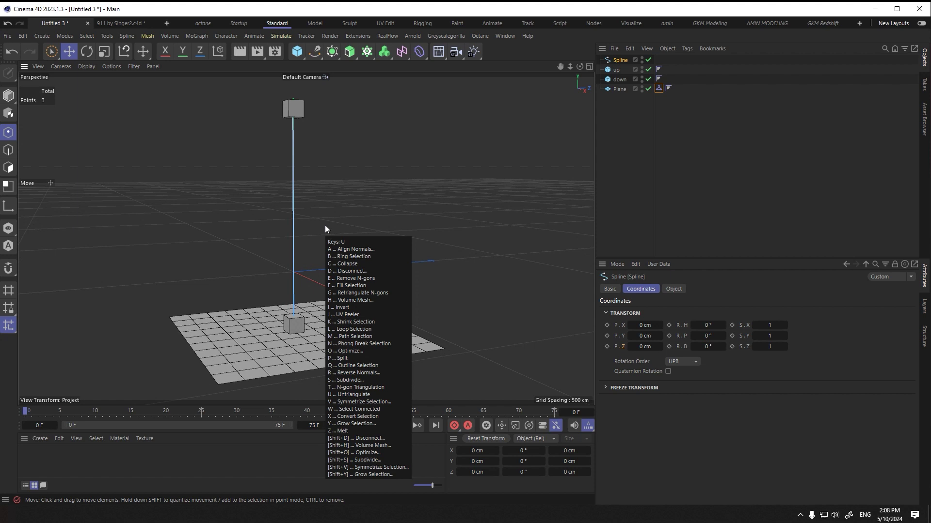
key("s")
key("u")
key("s")
scroll(325, 225, "up", 2)
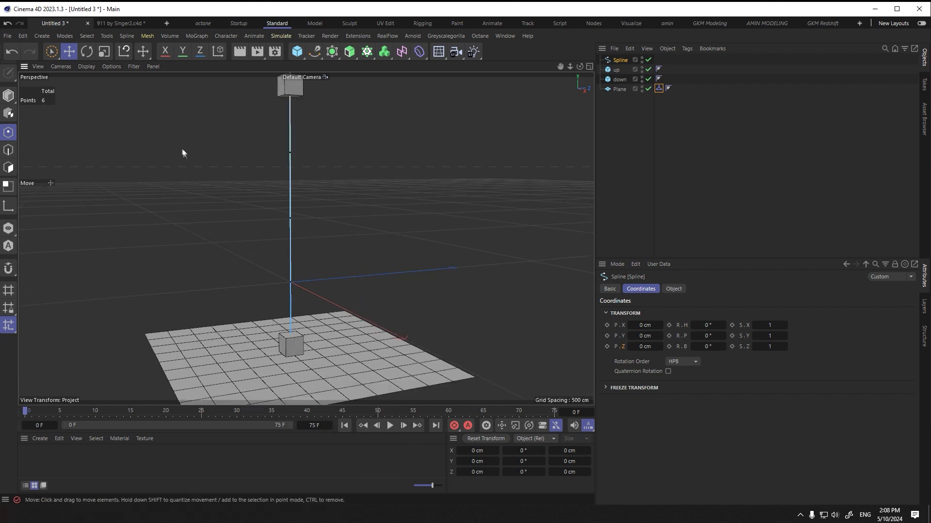
scroll(502, 153, "up", 1)
key("u")
key("s")
key("u")
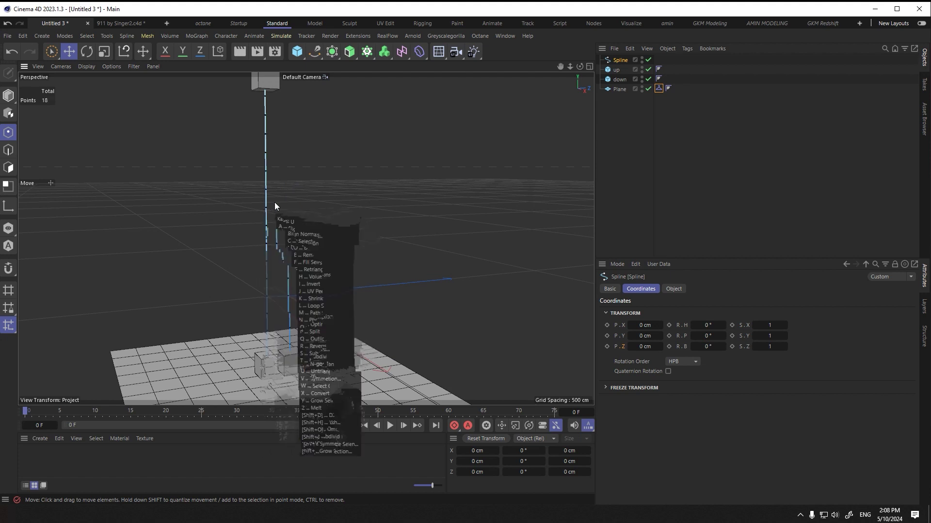
key("s")
left_click_drag(251, 252, 270, 258, "alt")
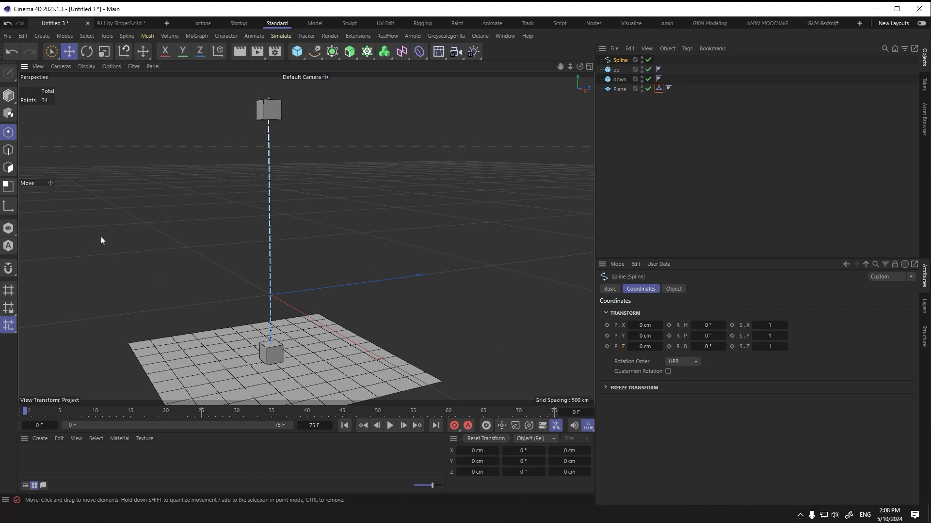
Step: Set the spline's type to B-Spline and its intermediate points to Subdivided
left_click(671, 290)
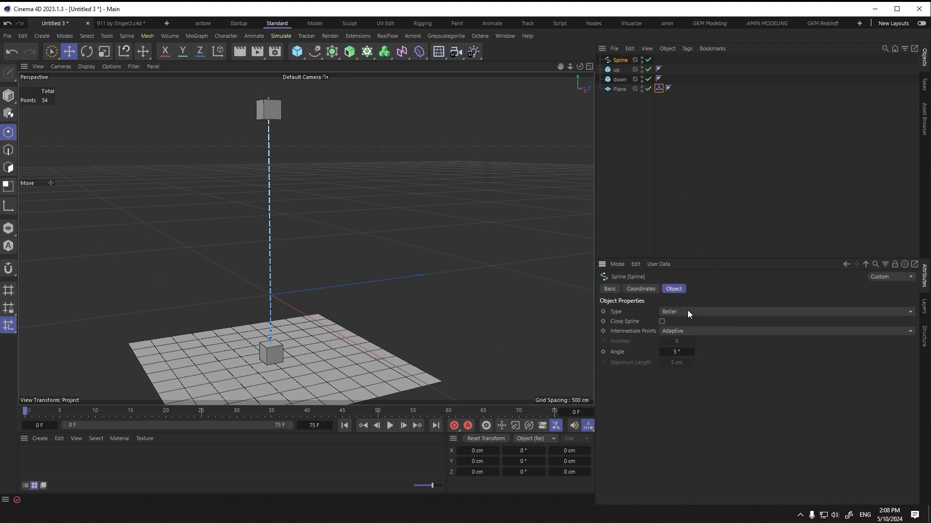
left_click(687, 311)
left_click(687, 357)
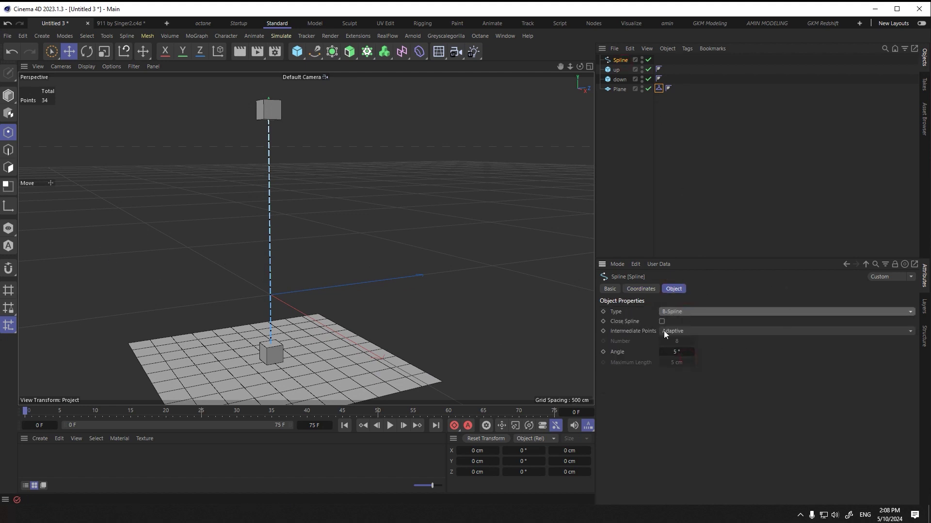
left_click(727, 330)
left_click(697, 386)
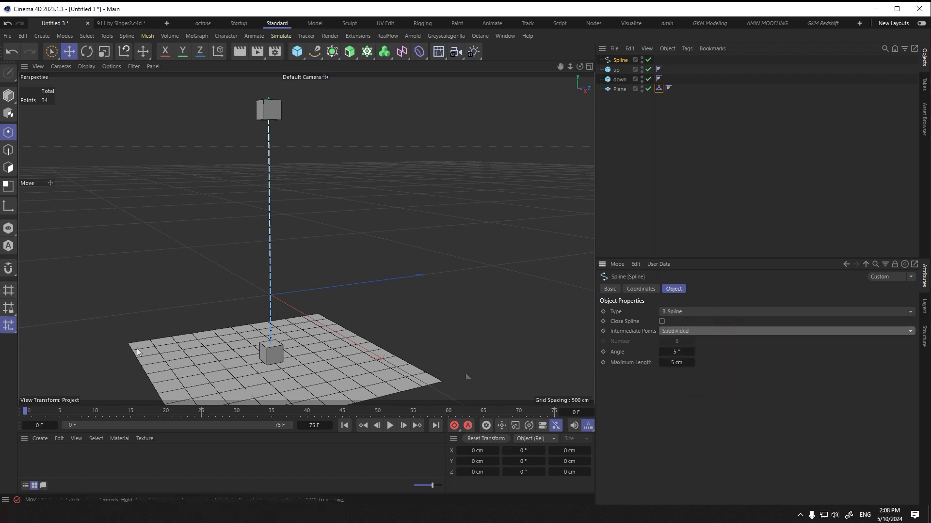
Step: Add a Rope simulation tag to the spline
right_click(625, 63)
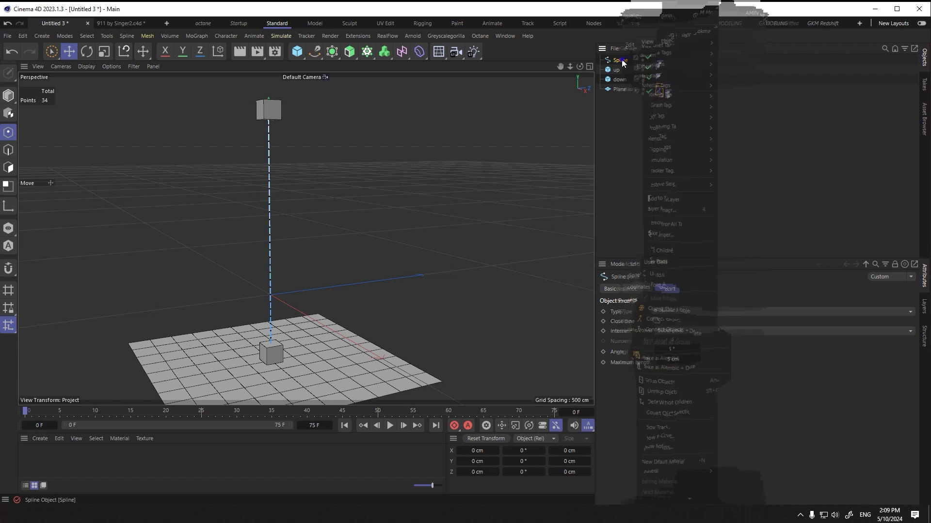
mouse_move(708, 160)
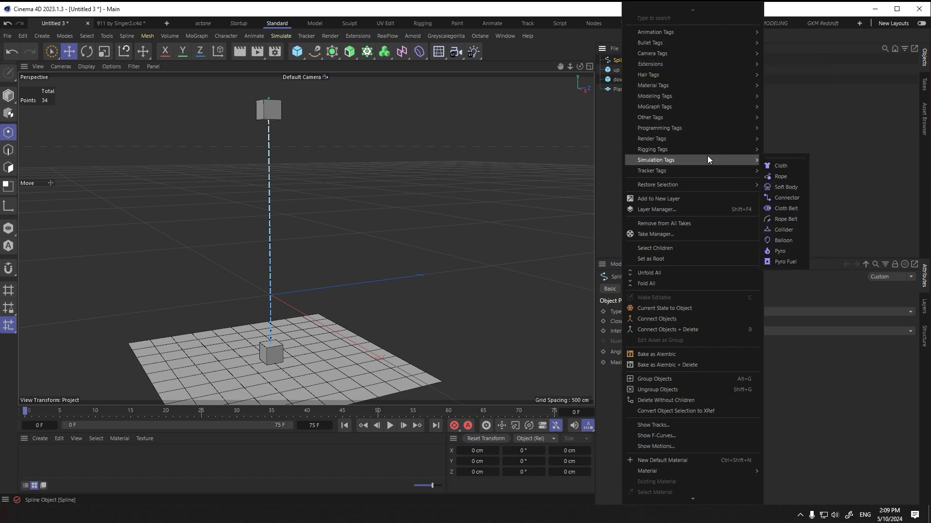
left_click(781, 177)
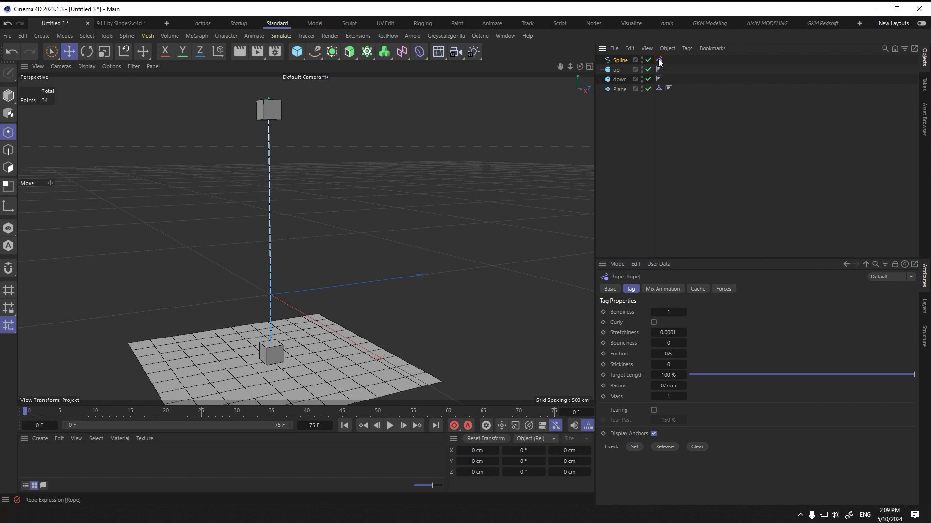
Step: Play the simulation from several viewpoints to examine how the unattached rope falls, and rewind to the first frame
left_click(391, 426)
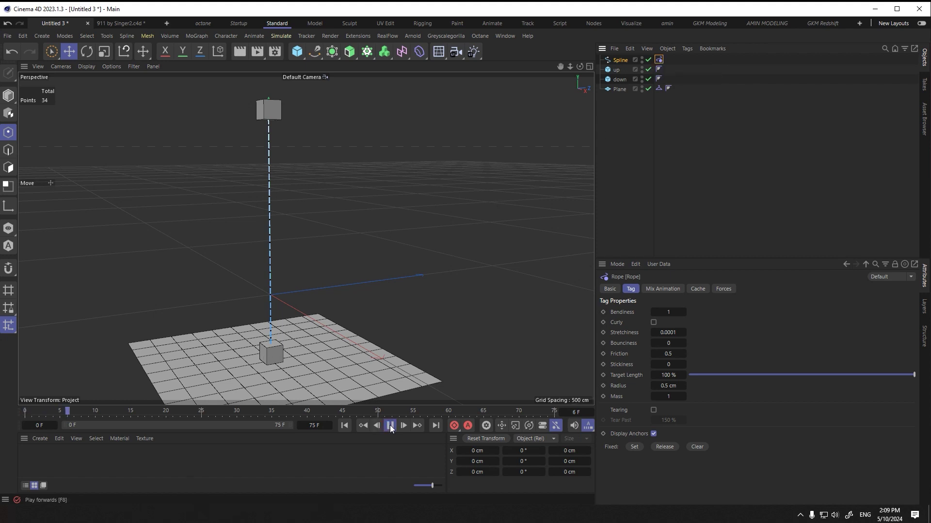
left_click(390, 426)
left_click(344, 426)
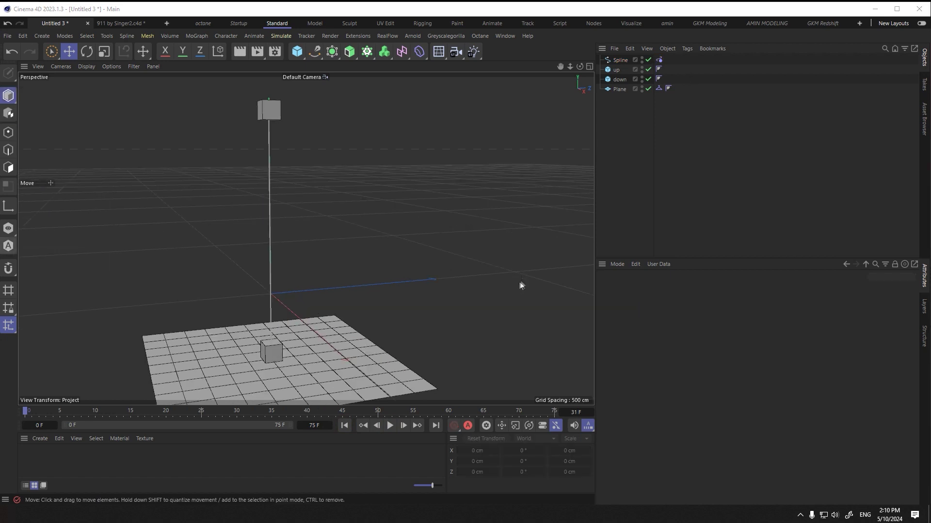
left_click(391, 426)
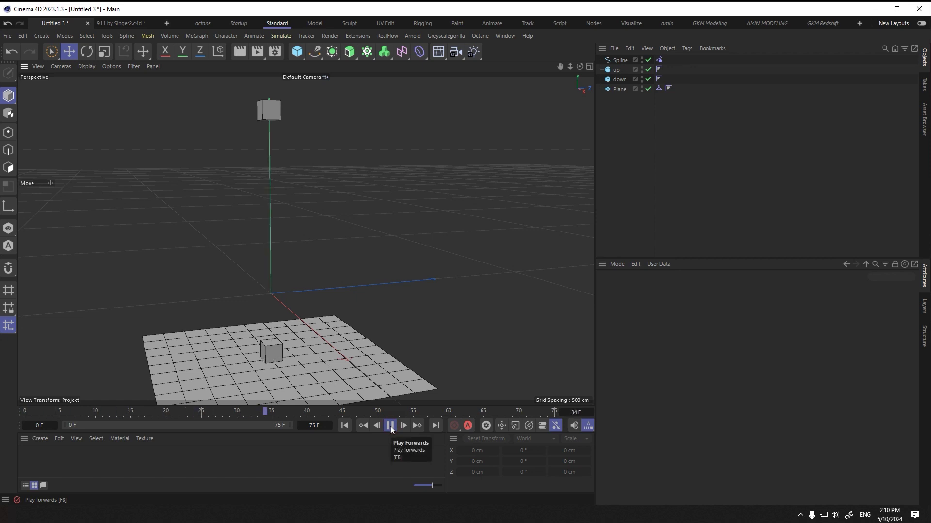
left_click(391, 426)
left_click(345, 425)
left_click(618, 60)
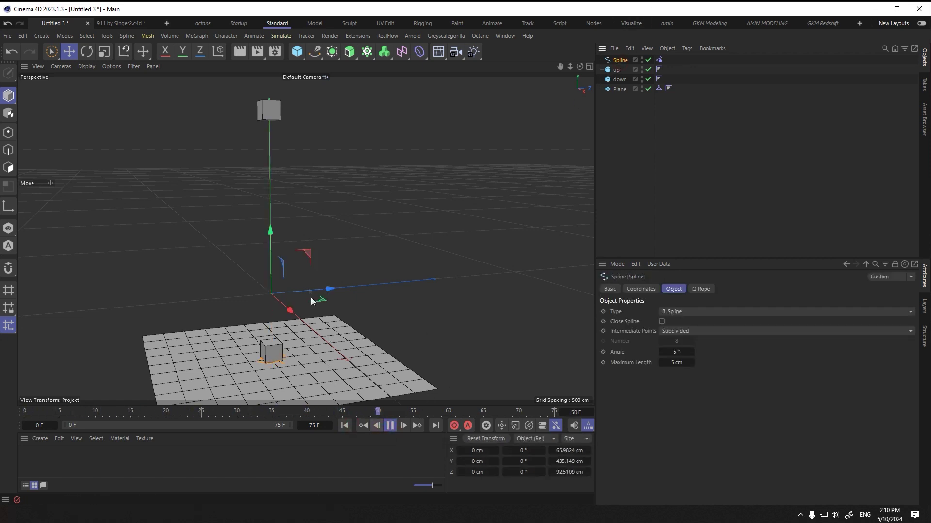
middle_click_drag(311, 299, 349, 264, "alt")
left_click_drag(305, 238, 342, 297, "alt")
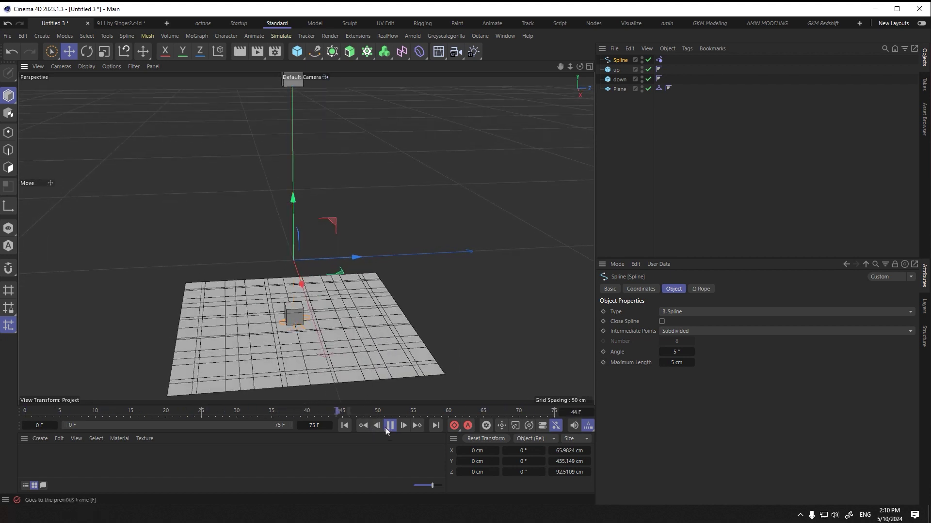
left_click(345, 427)
Step: Enable X-Ray display for the "up" cube so the spline end inside it can be reached
middle_click_drag(328, 176, 331, 216, "alt")
left_click_drag(331, 215, 345, 180, "alt")
scroll(295, 116, "up", 6)
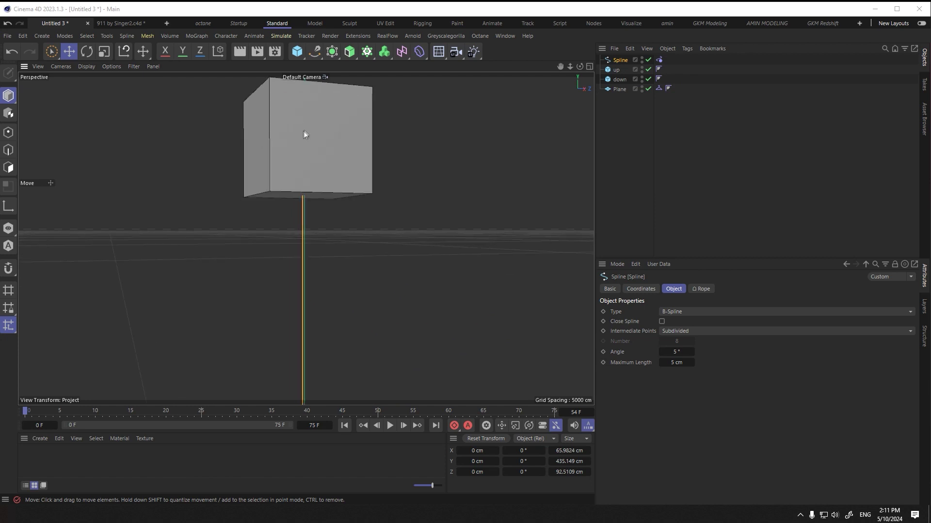
left_click_drag(304, 131, 285, 163, "alt")
middle_click_drag(285, 163, 284, 237, "alt")
left_click(312, 179)
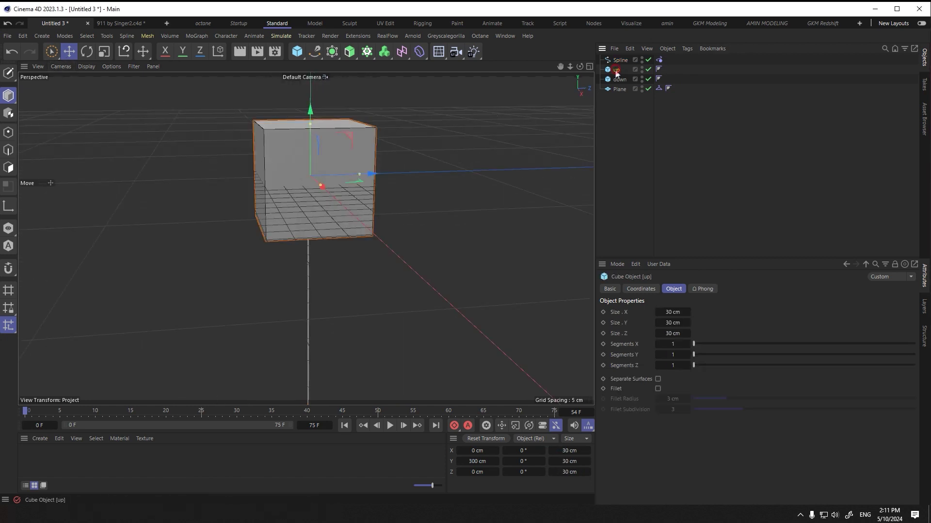
left_click(627, 289)
left_click(610, 289)
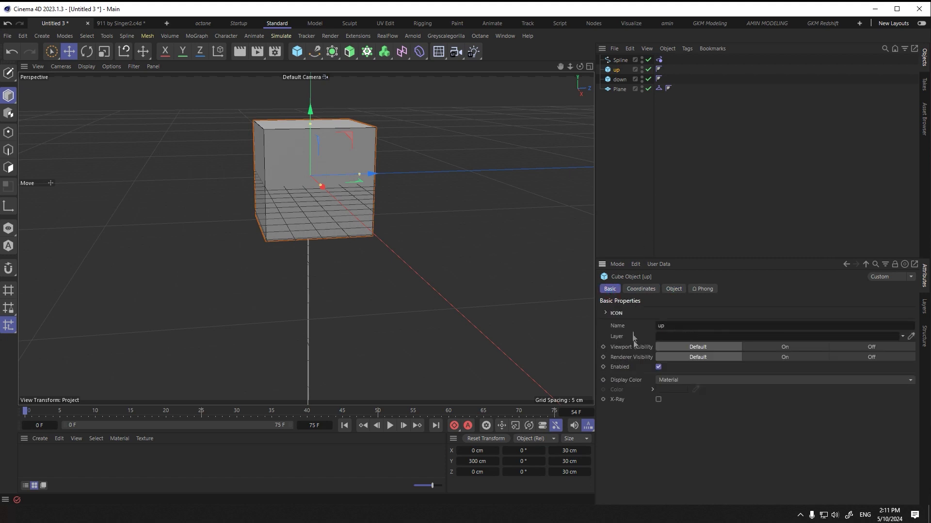
left_click(659, 400)
Step: Select the spline's uppermost point inside the "up" cube in point mode
scroll(280, 217, "up", 8)
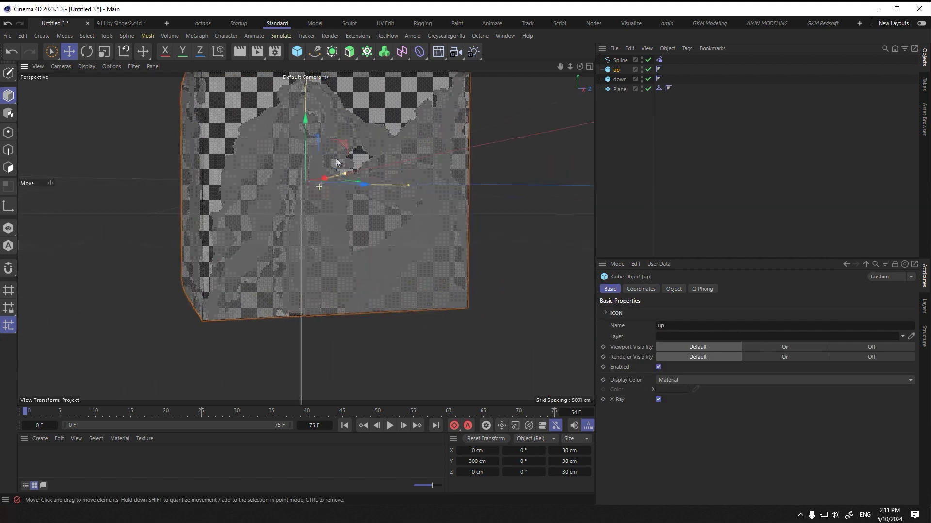
left_click(285, 168)
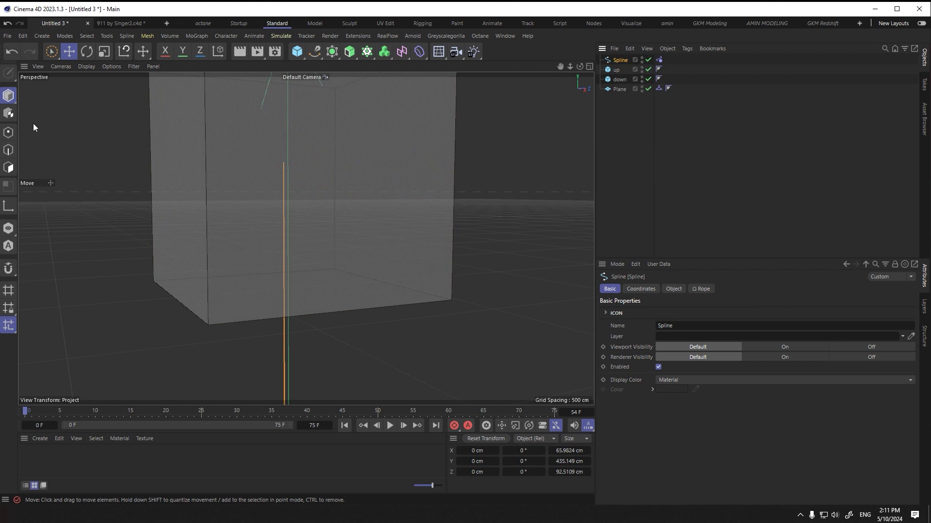
left_click(7, 133)
left_click(284, 163)
left_click_drag(332, 203, 310, 228, "alt")
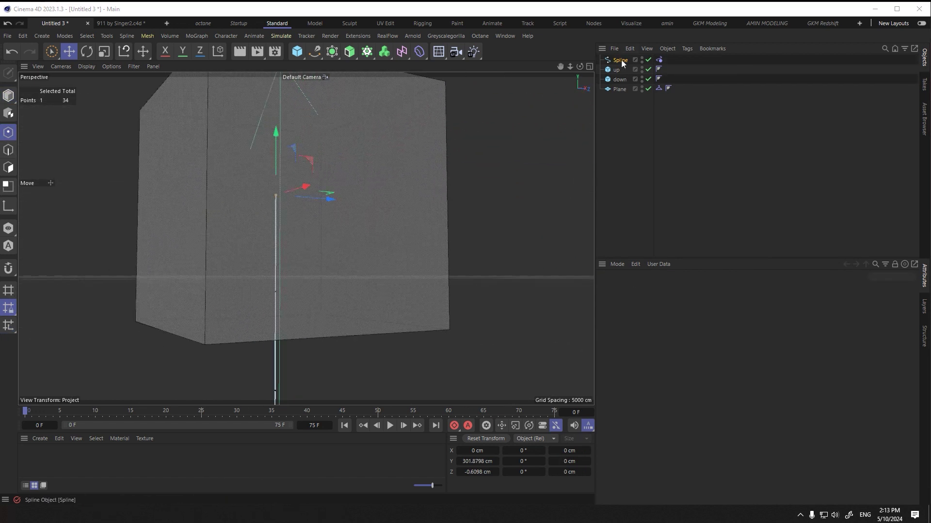
Step: Add a Rope Belt tag to the spline, link it to the "up" cube and set the selected point as its attachment
right_click(621, 59)
mouse_move(720, 160)
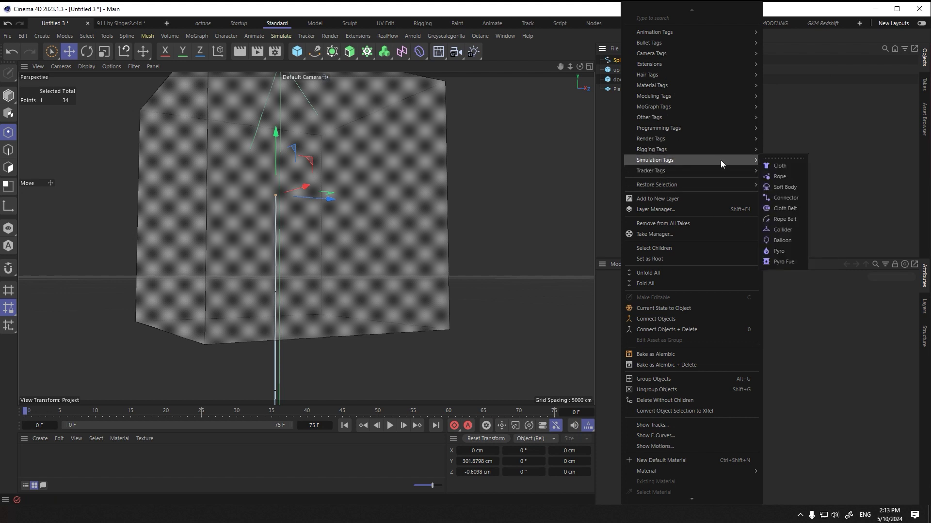
left_click(785, 219)
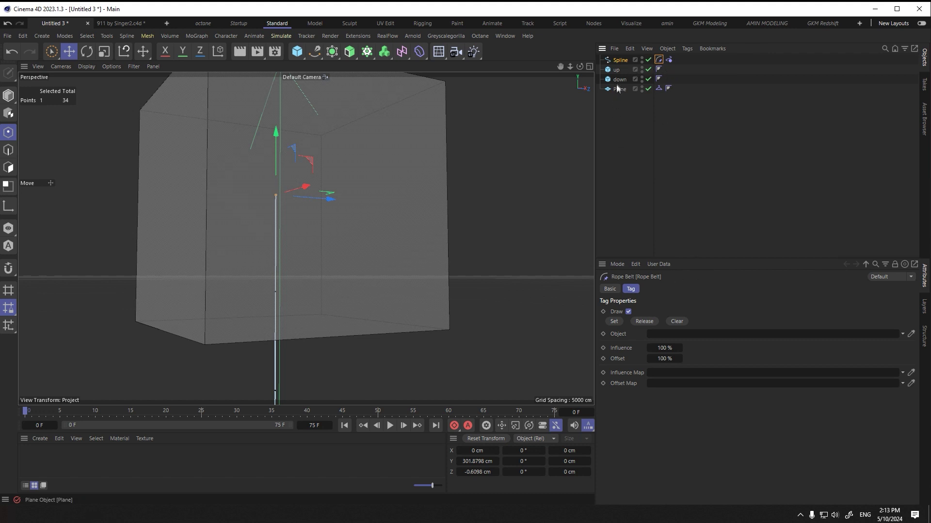
left_click_drag(613, 71, 693, 312)
left_click(614, 322)
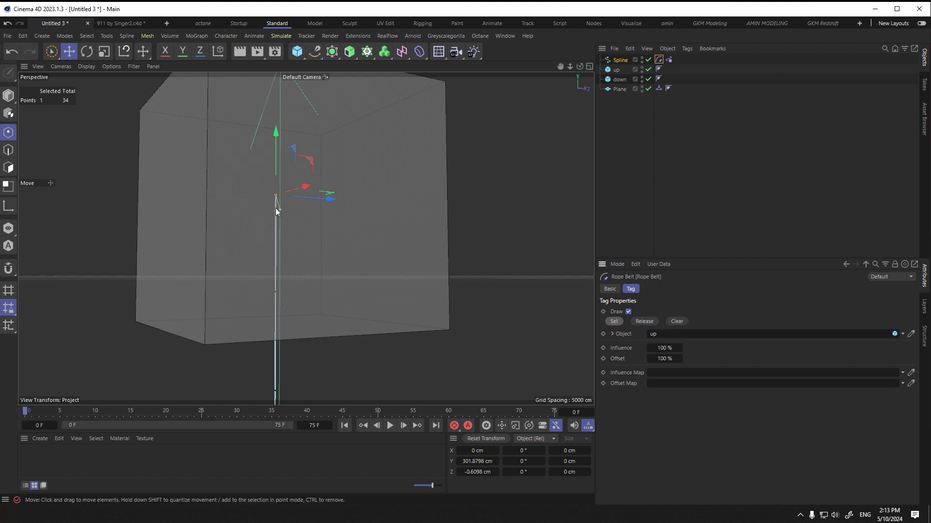
Step: Add a second Rope Belt tag to the spline
right_click(620, 60)
mouse_move(695, 154)
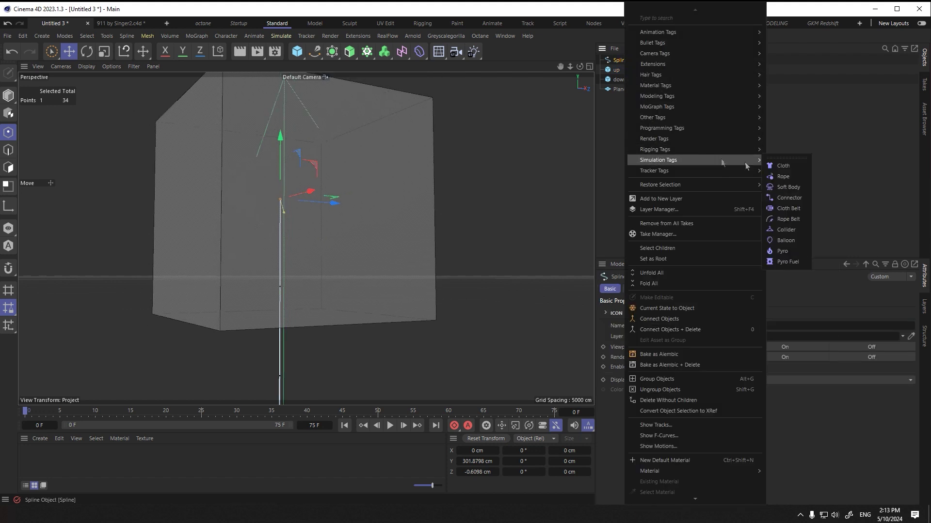
mouse_move(747, 161)
left_click(786, 220)
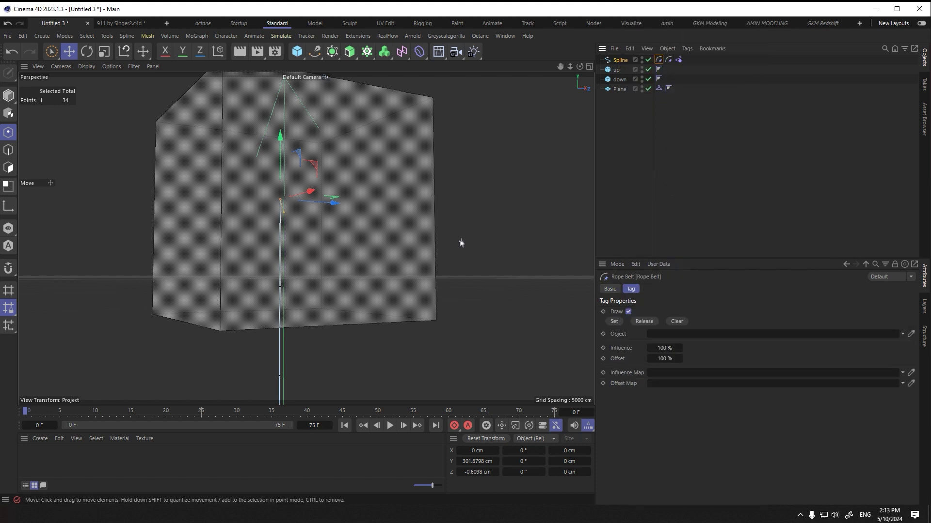
Step: Return to Model mode and enable X-Ray display for the "down" cube on the plane
middle_click_drag(424, 285, 373, 237, "alt")
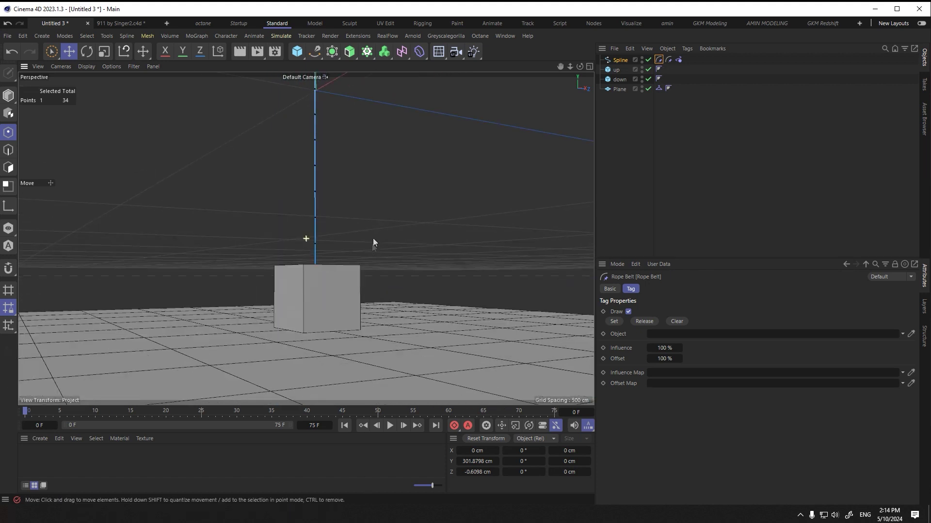
scroll(319, 283, "up", 6)
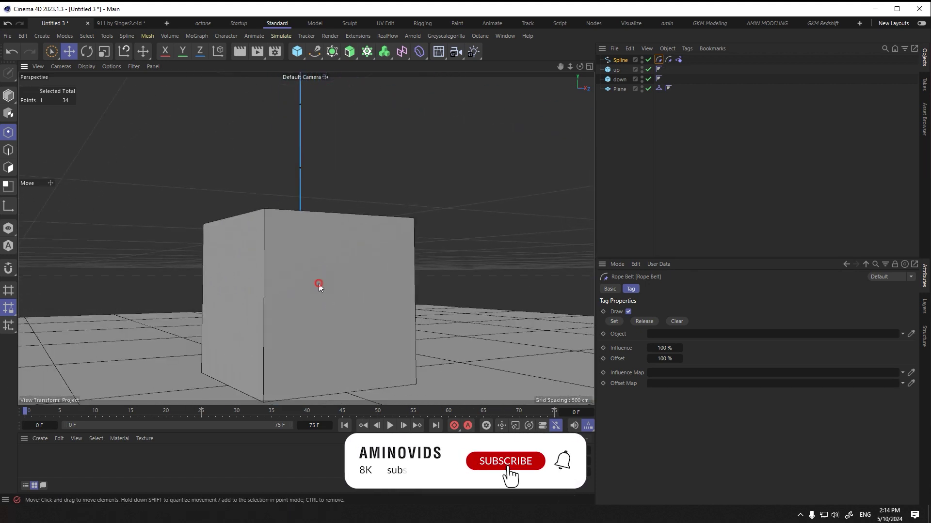
left_click(318, 283)
left_click(8, 96)
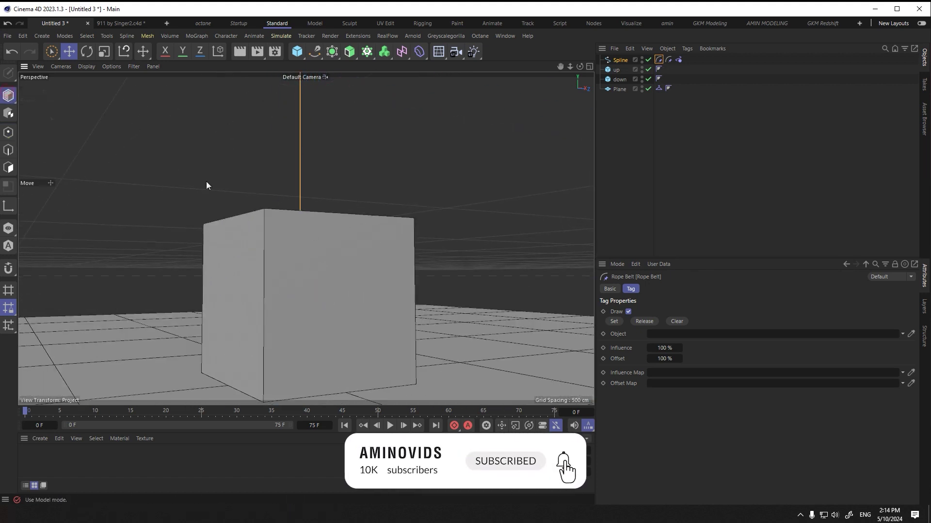
left_click(301, 225)
left_click(641, 289)
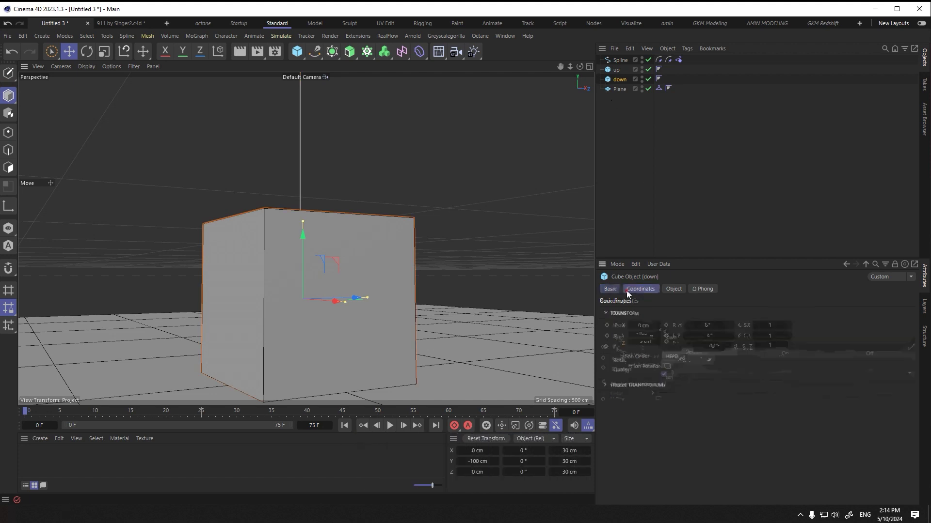
left_click(610, 289)
left_click(659, 399)
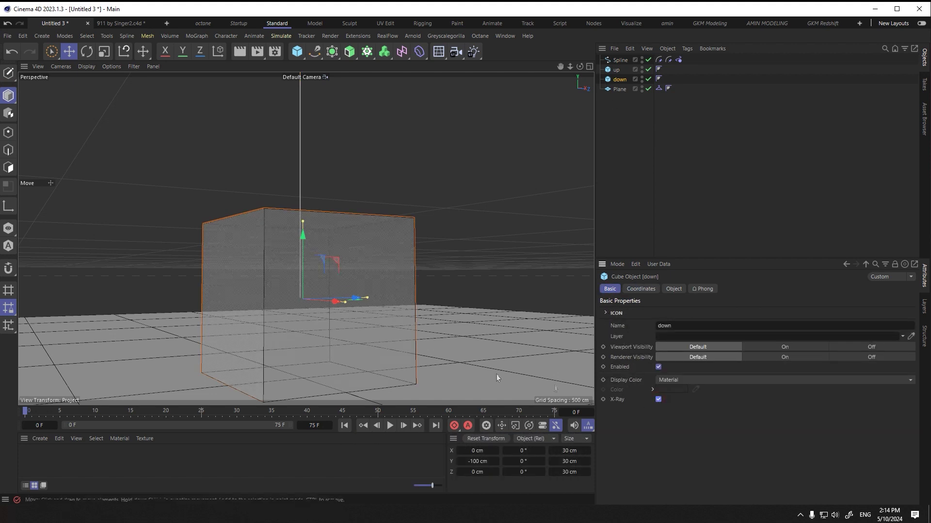
Step: Select the spline's lowest point and attach it to the "down" cube with the second Rope Belt tag
scroll(302, 302, "up", 2)
left_click(620, 60)
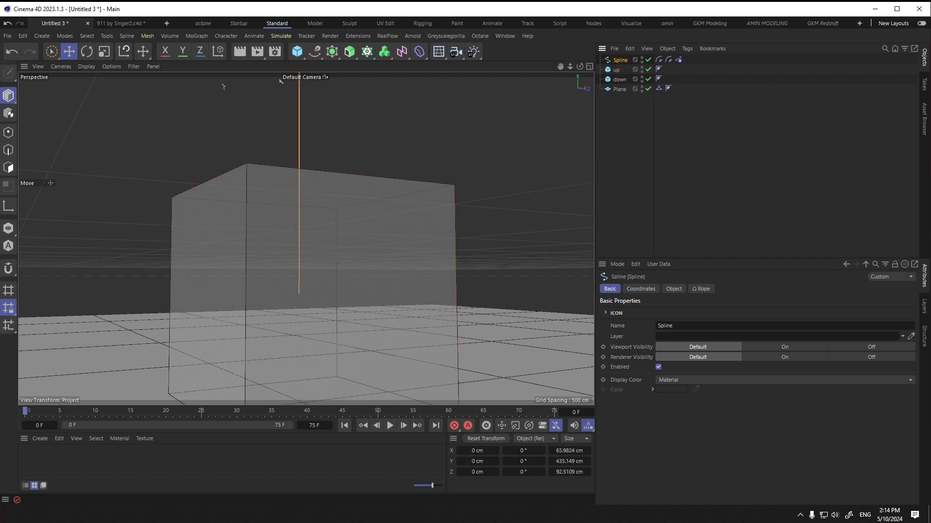
left_click(8, 132)
left_click(299, 295)
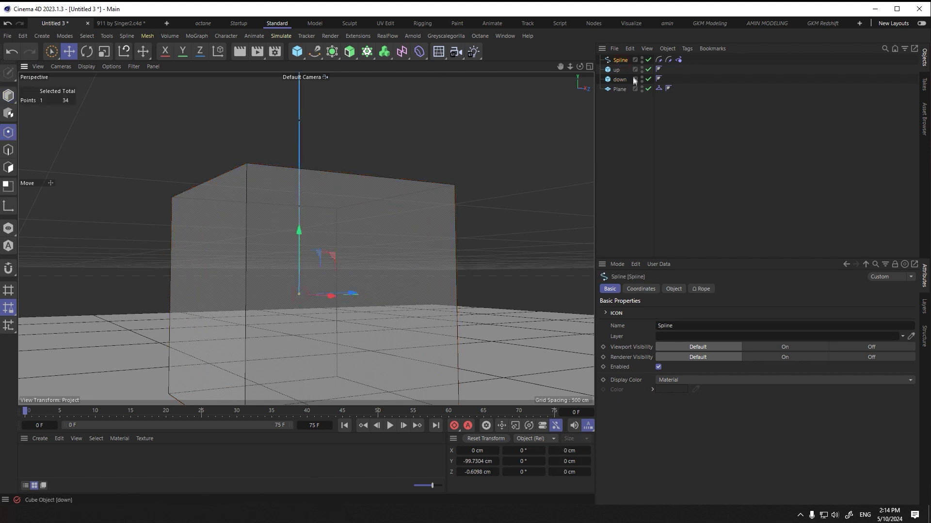
left_click(669, 60)
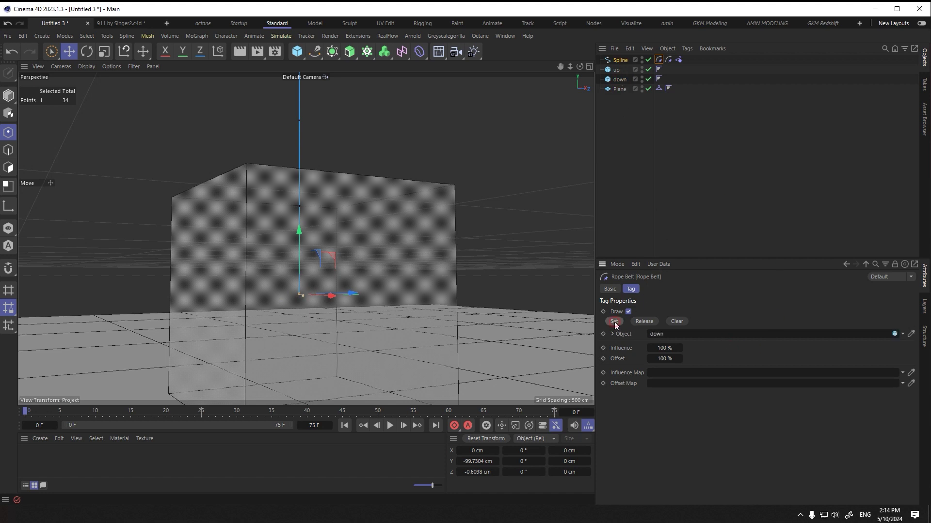
Step: Switch back to Model mode, clear the selection and frame the whole rope setup
scroll(309, 214, "down", 10)
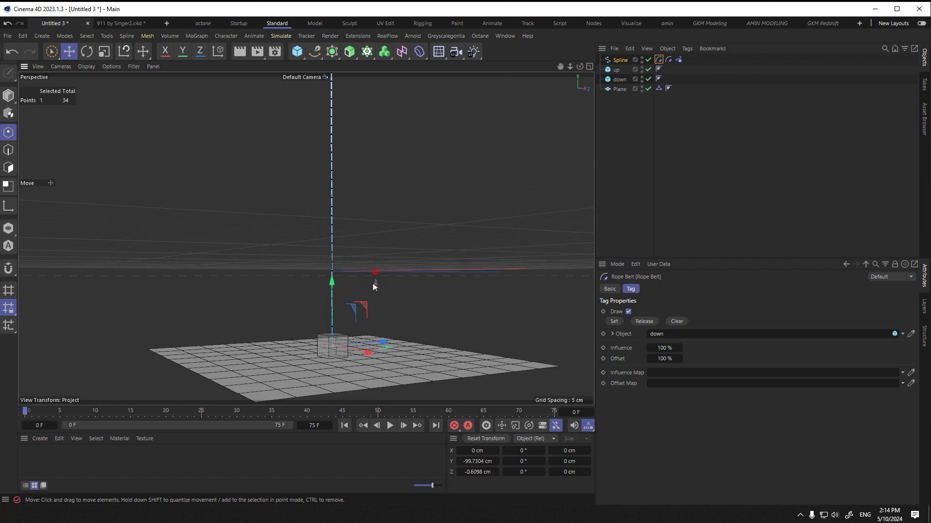
left_click_drag(372, 283, 339, 295, "alt")
left_click(8, 95)
left_click(153, 151)
scroll(264, 218, "down", 4)
left_click_drag(277, 203, 288, 217, "alt")
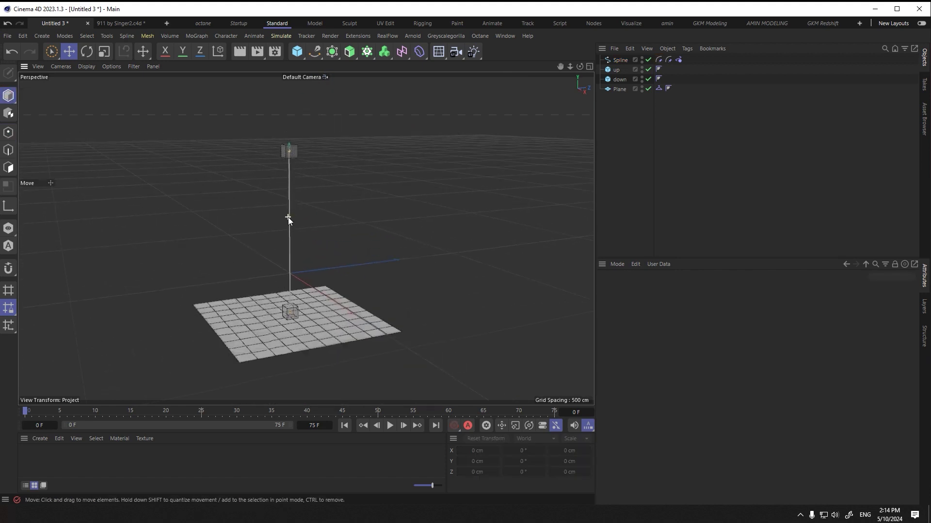
Step: Play the simulation and examine how the rope behaves between the two cubes
scroll(288, 217, "up", 2)
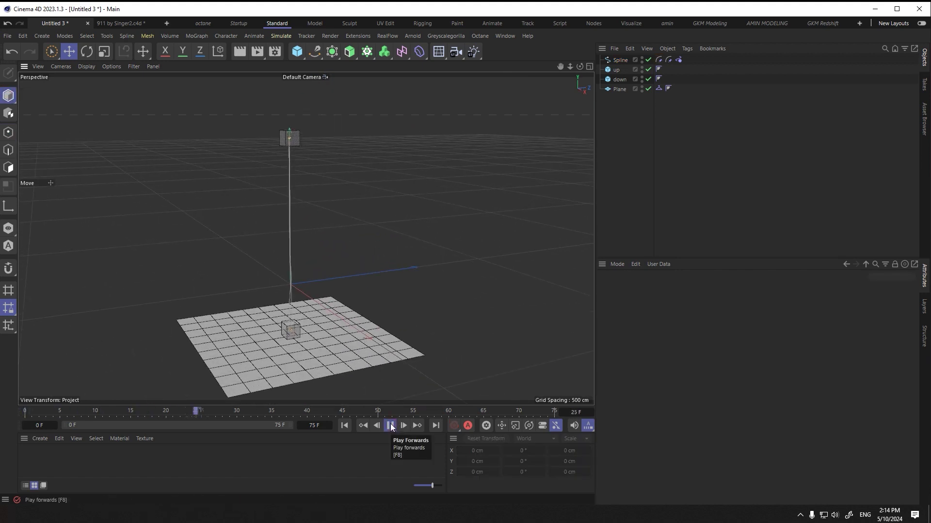
scroll(292, 284, "up", 2)
left_click_drag(291, 284, 354, 304, "alt")
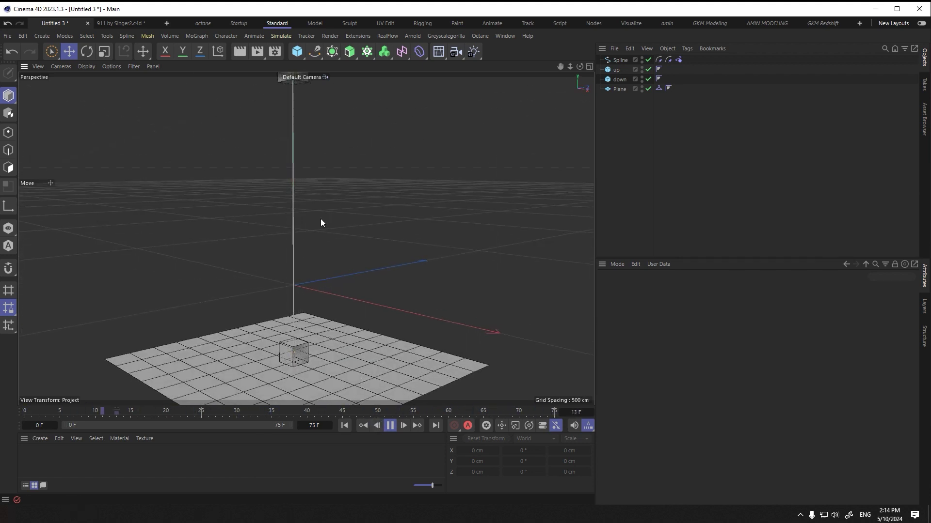
scroll(320, 223, "down", 2)
Step: Extend the timeline to 200 frames and move the "up" cube around during playback to test the rope attachment
left_click(305, 107)
left_click_drag(296, 110, 405, 75)
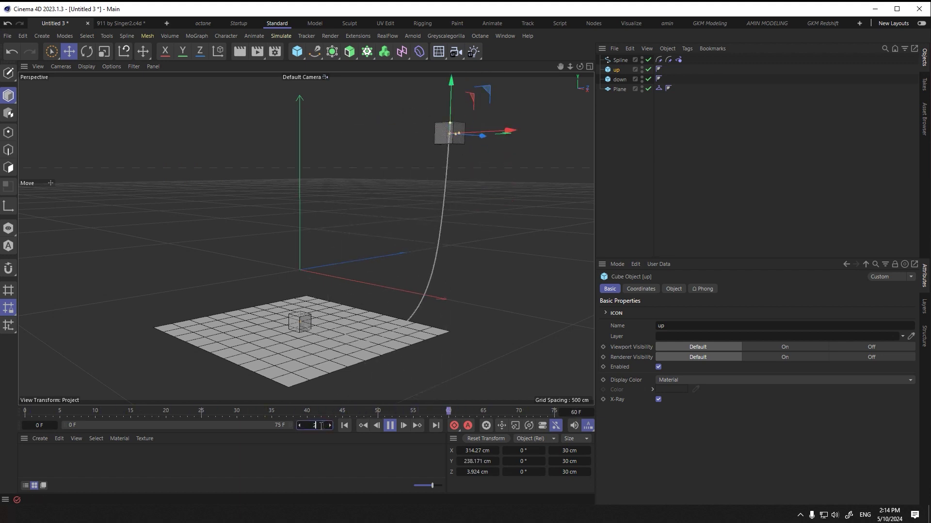
type("00")
key("Return")
left_click_drag(504, 130, 387, 147)
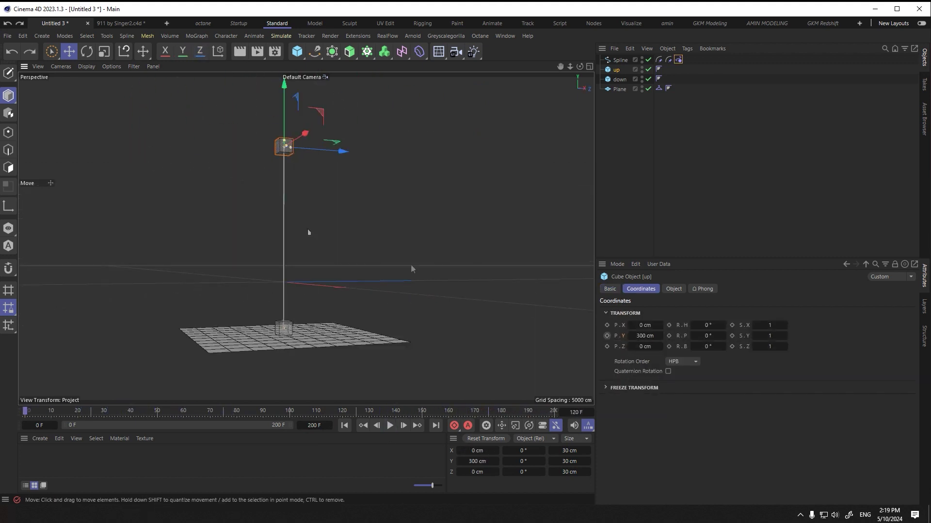
Step: Lower the "up" cube to a Y position of about -5.5 cm and keyframe that position at frame 0
left_click_drag(287, 93, 294, 231)
left_click(607, 335)
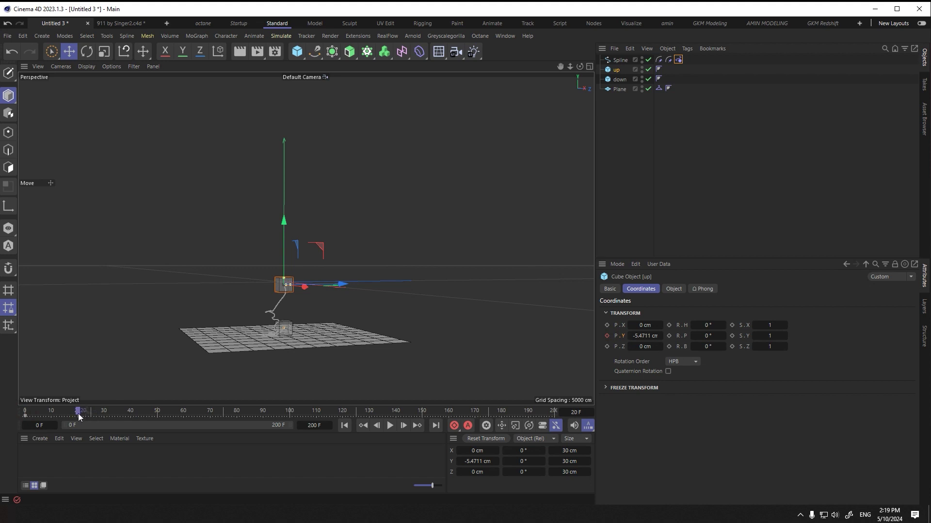
scroll(343, 246, "down", 2)
middle_click_drag(348, 248, 338, 338, "alt")
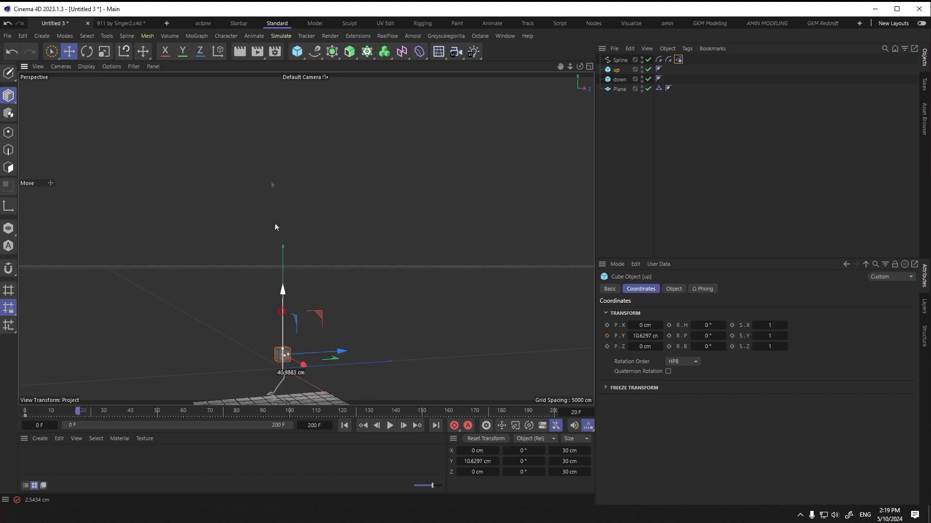
Step: Keyframe the "up" cube at a Y position of about 826.8 cm at frame 20 and about 314.5 cm at frame 34
left_click_drag(275, 227, 283, 323)
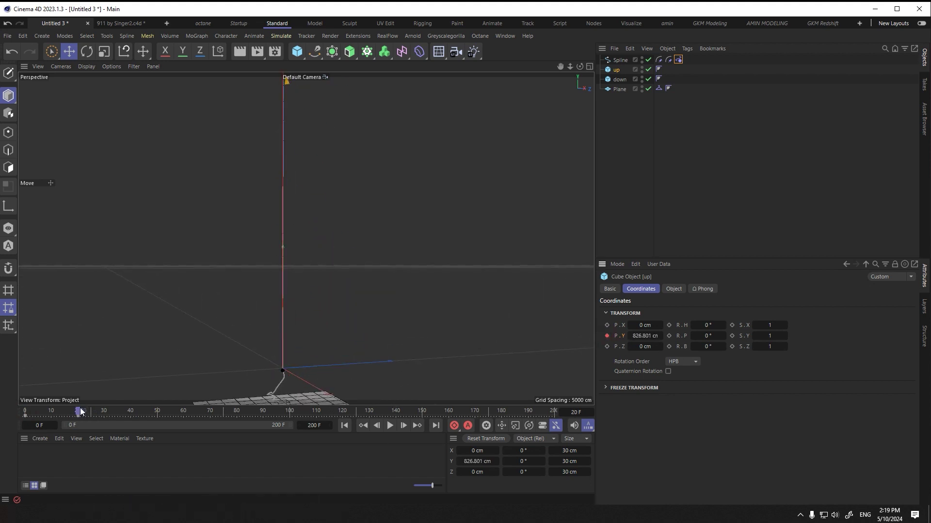
left_click(116, 417)
scroll(301, 291, "down", 3)
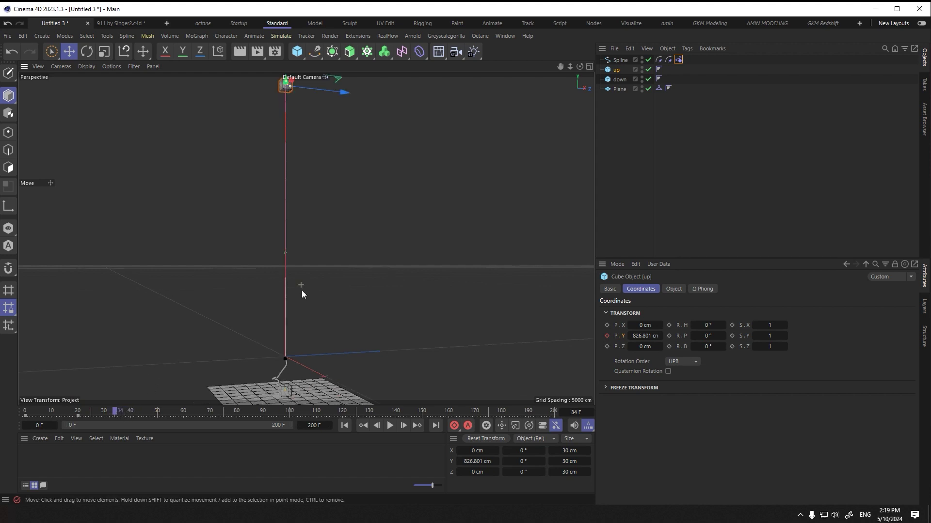
left_click_drag(289, 123, 289, 255)
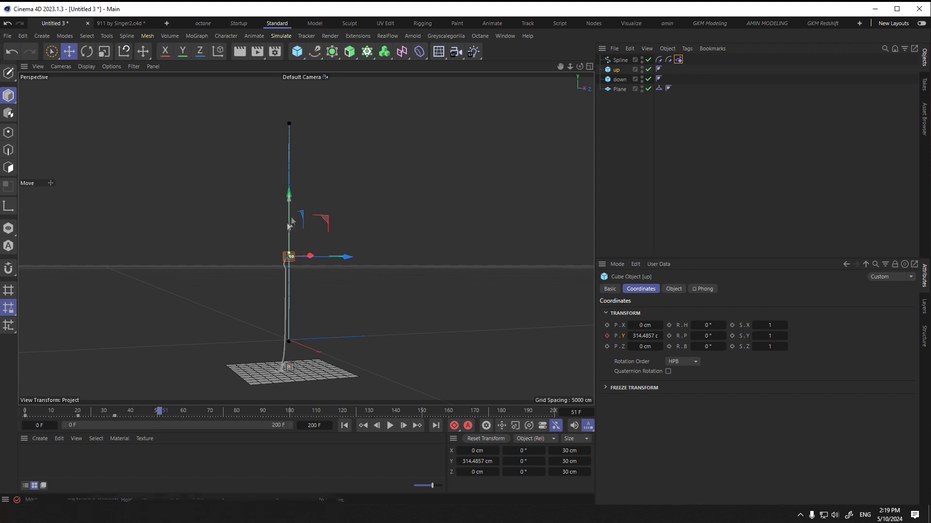
Step: Raise the "up" cube to a Y position of about 1150.7 cm at frame 51 and keyframe it
left_click_drag(289, 226, 294, 53)
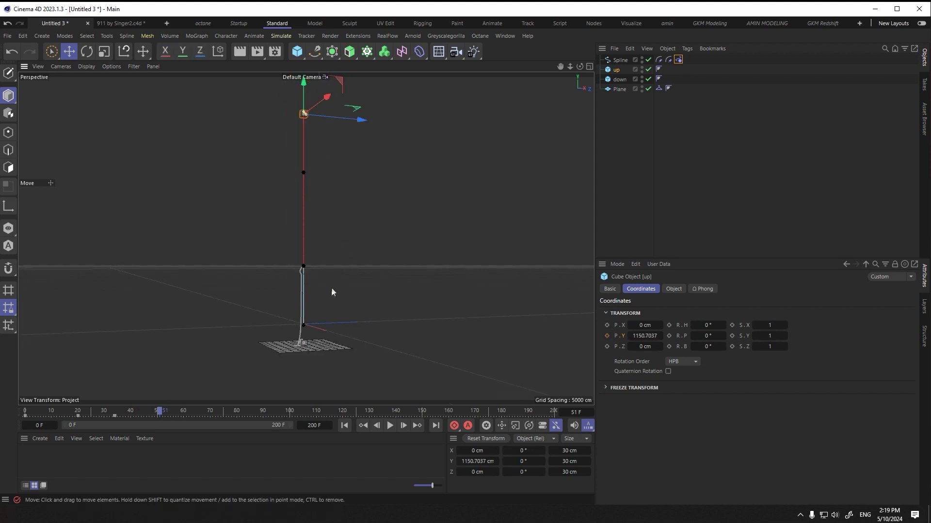
middle_click_drag(332, 290, 310, 330, "alt")
left_click(608, 336)
scroll(252, 319, "up", 1)
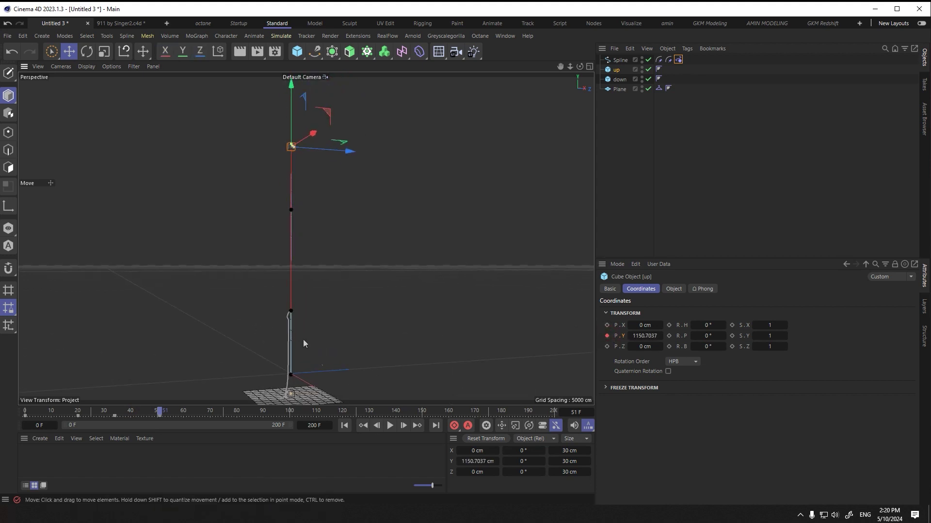
Step: Play the animation from the start to check the cube's up-and-down motion with the rope, and return to frame 0
left_click(346, 428)
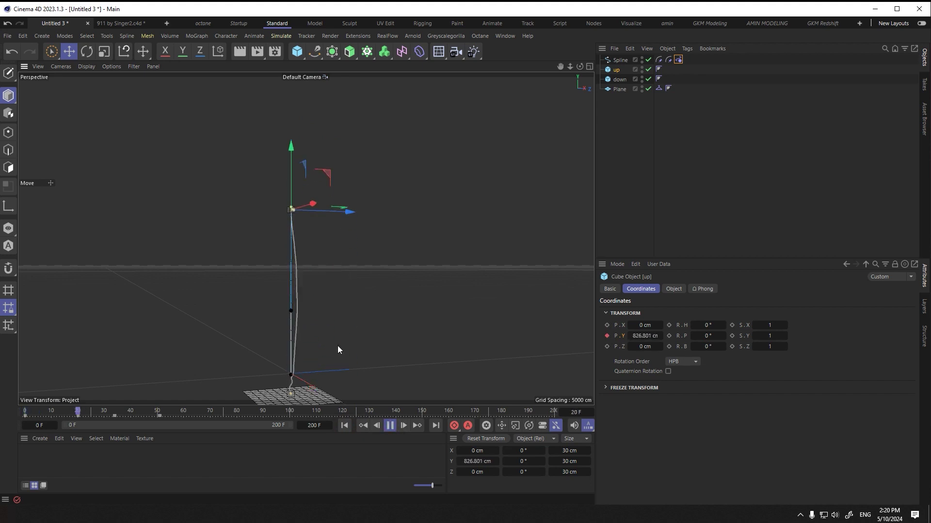
left_click(391, 426)
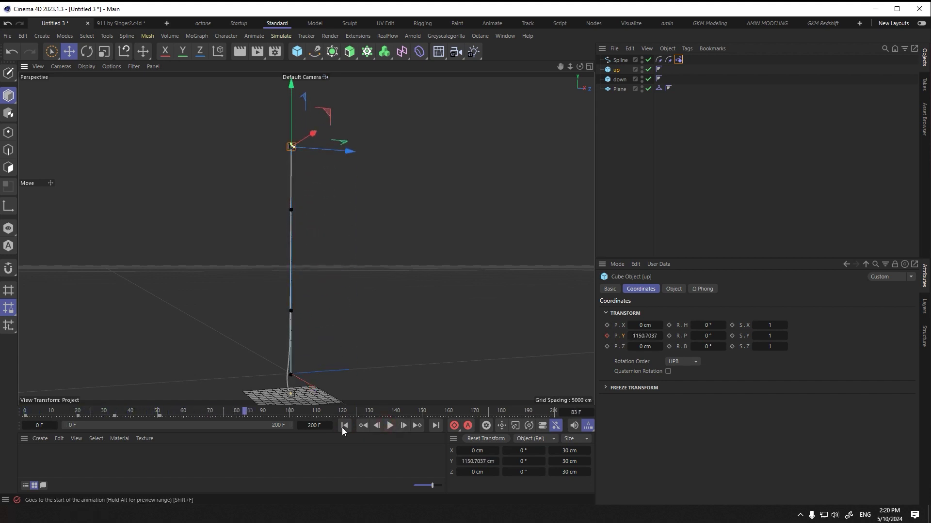
left_click(344, 425)
Step: Keyframe the Influence of the Rope Belt tag linked to the "up" cube at 100% on frame 50 and 0% on frame 51
left_click(154, 413)
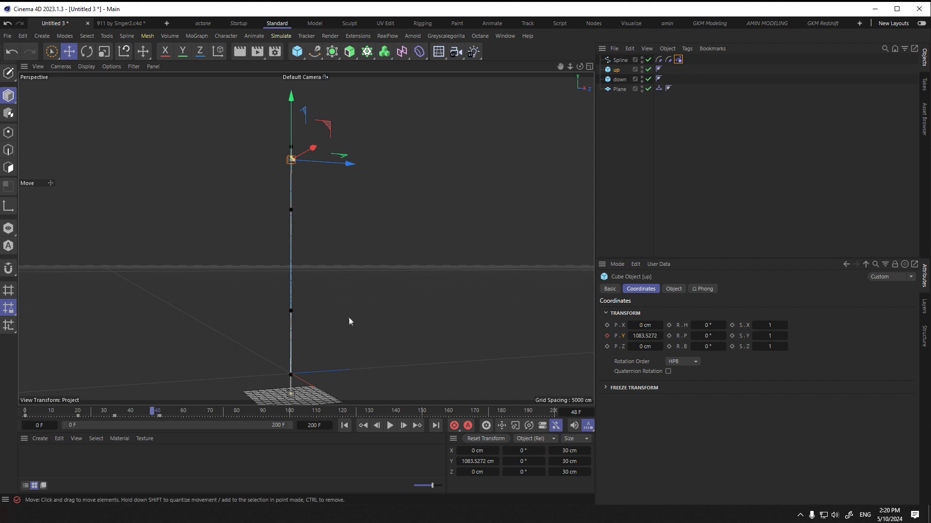
left_click_drag(155, 411, 158, 410)
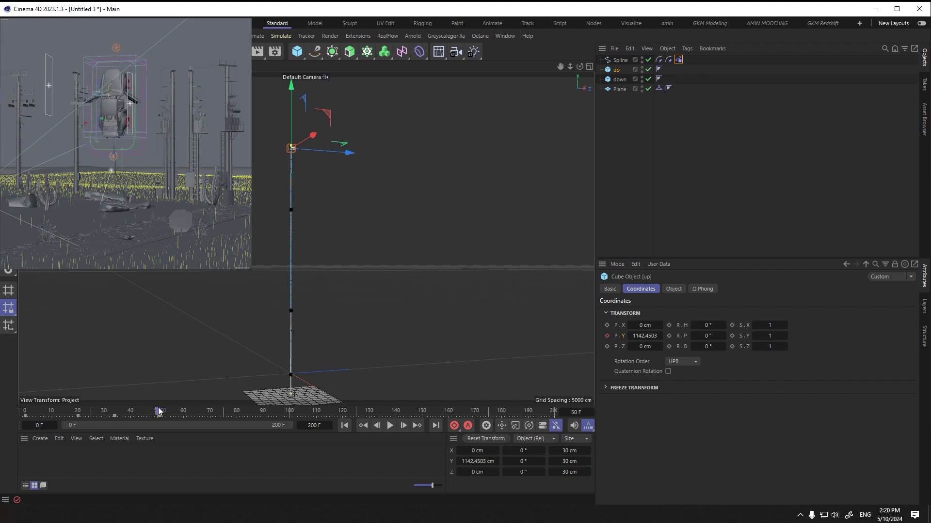
left_click(668, 59)
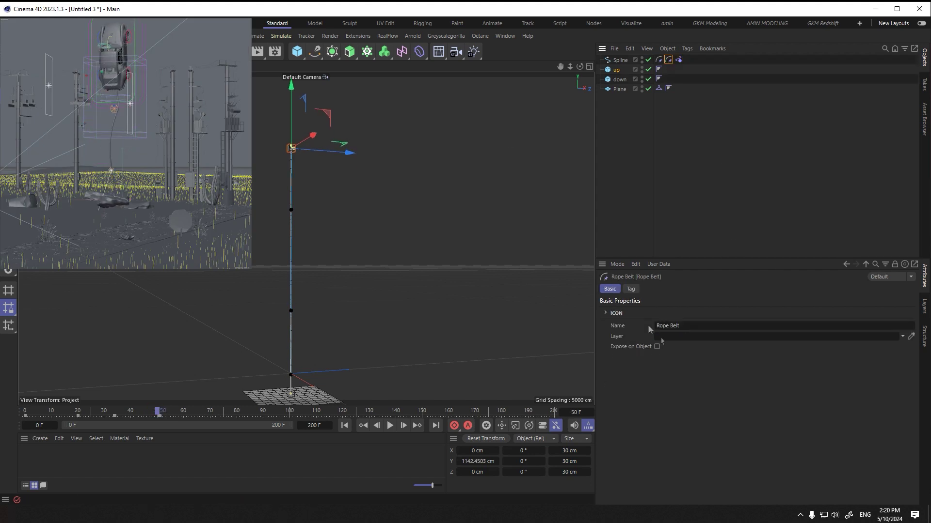
left_click(622, 60)
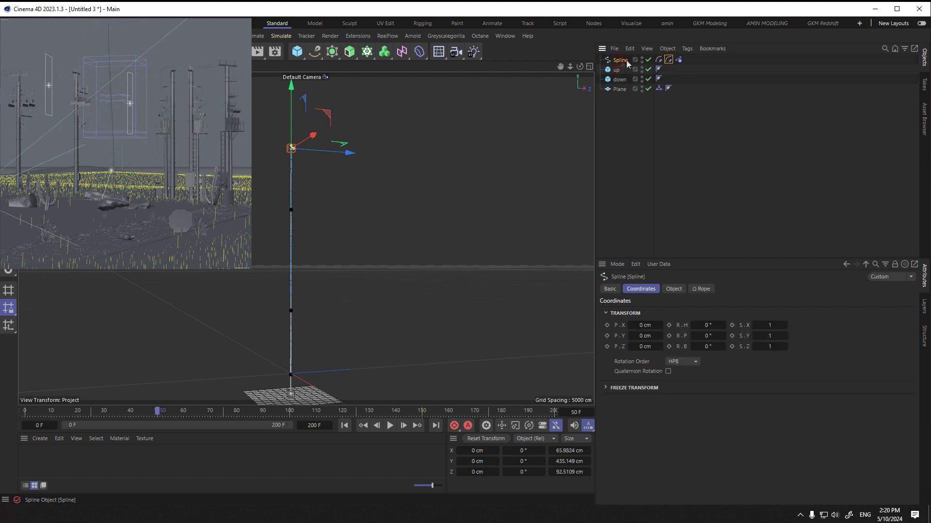
left_click(668, 60)
left_click(633, 288)
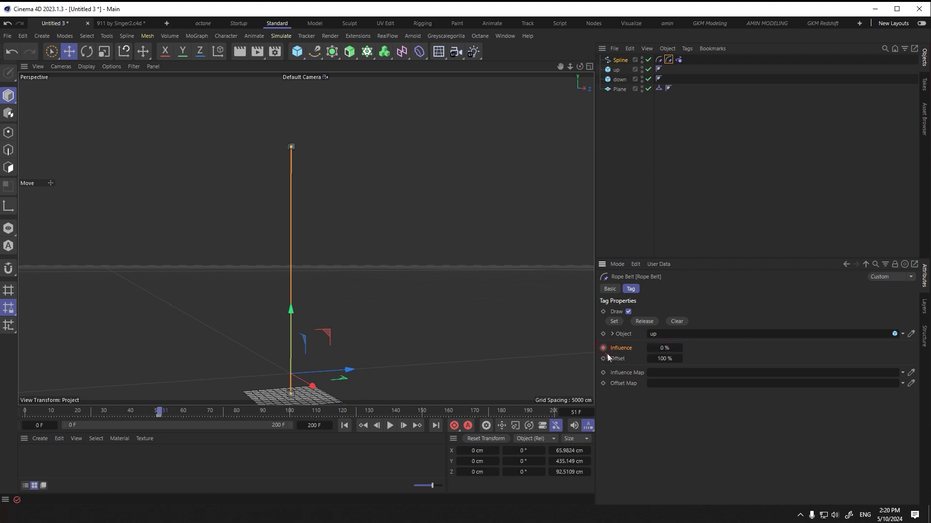
Step: Play the simulation from frame 0 and examine the rope's release from the "up" cube
scroll(352, 338, "up", 1)
middle_click_drag(352, 338, 338, 257, "alt")
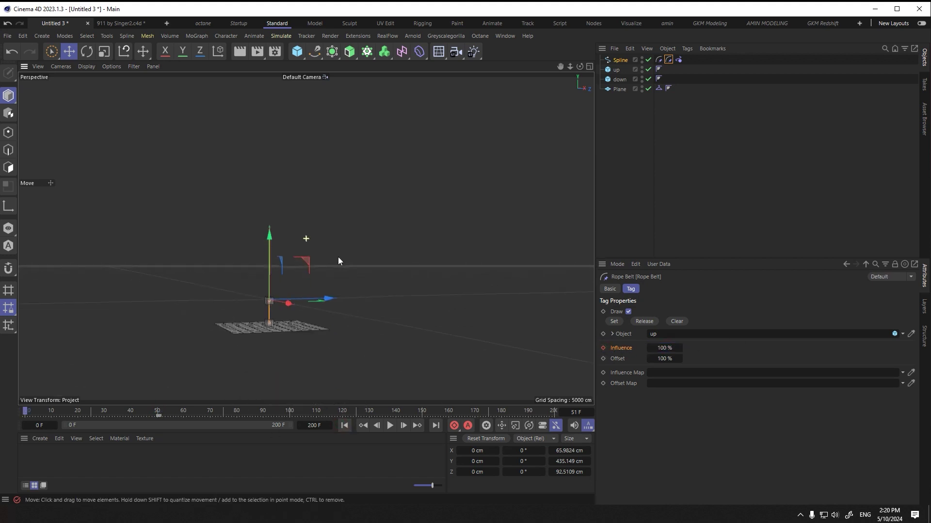
scroll(277, 306, "up", 4)
middle_click_drag(283, 324, 295, 345, "alt")
left_click_drag(294, 344, 299, 349, "alt")
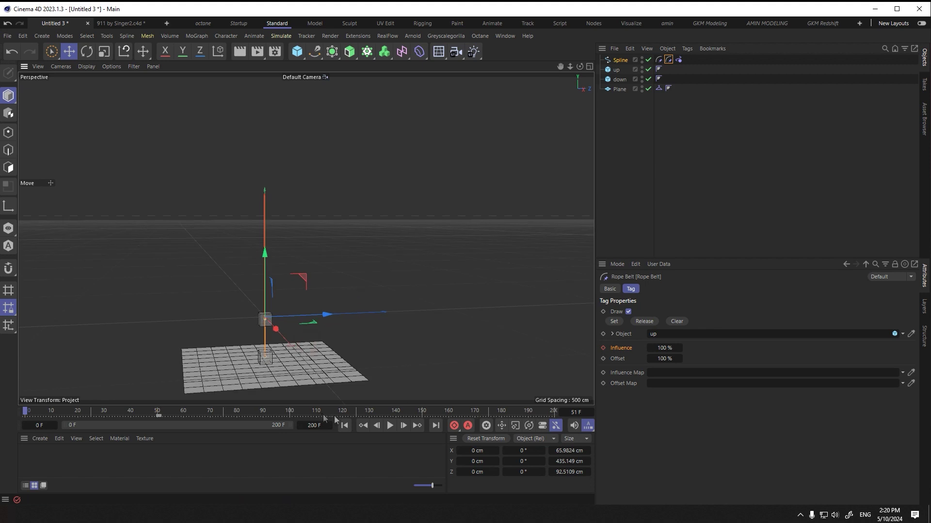
left_click(390, 426)
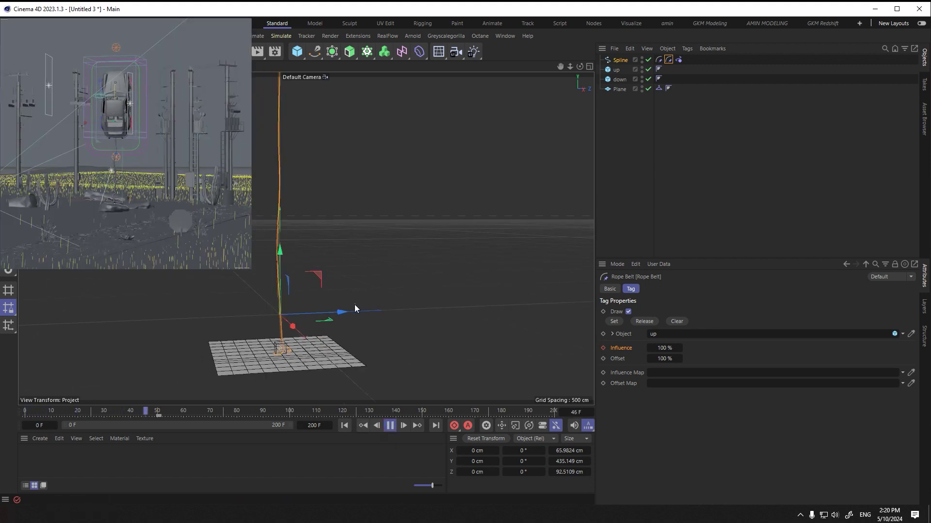
scroll(351, 316, "down", 2)
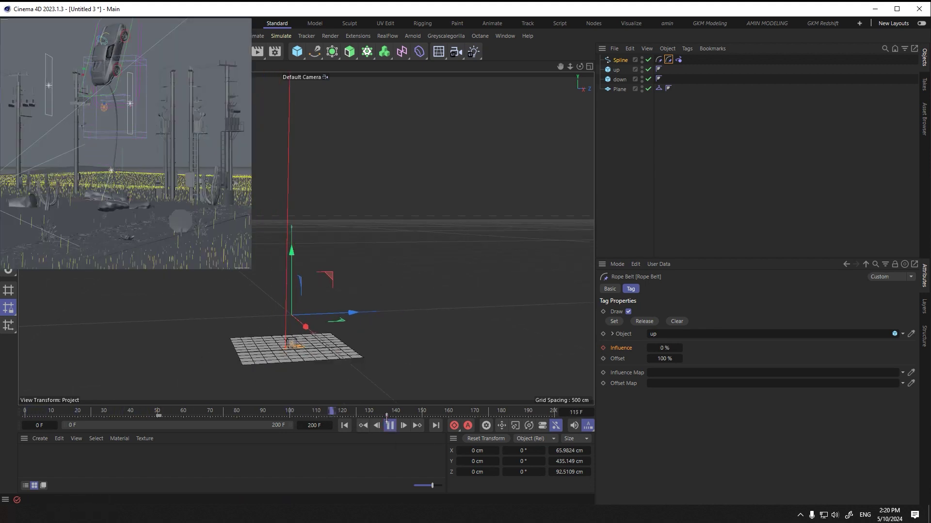
left_click(390, 426)
Step: Replay the simulation from the start in a wider view to examine the rope's fall towards the plane
left_click(344, 426)
scroll(306, 273, "down", 1)
scroll(309, 278, "down", 2)
middle_click_drag(309, 278, 334, 361, "alt")
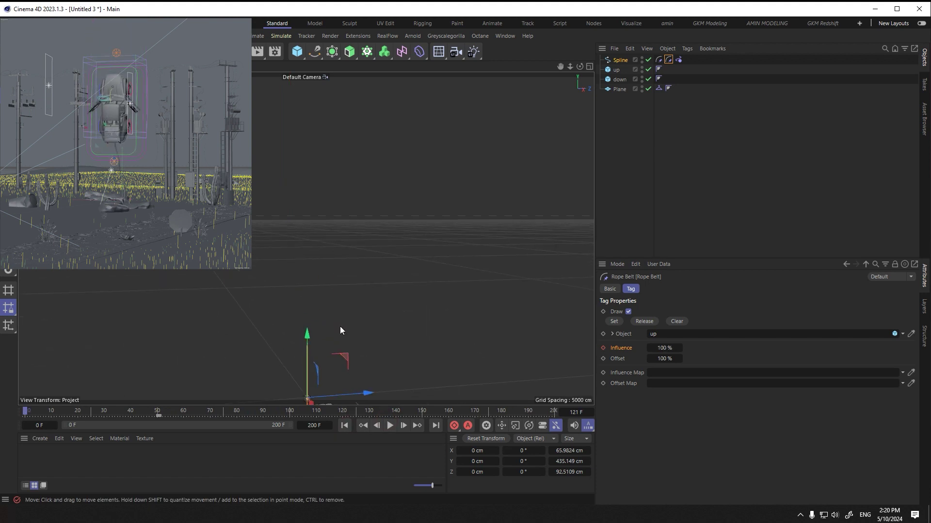
scroll(341, 331, "down", 3)
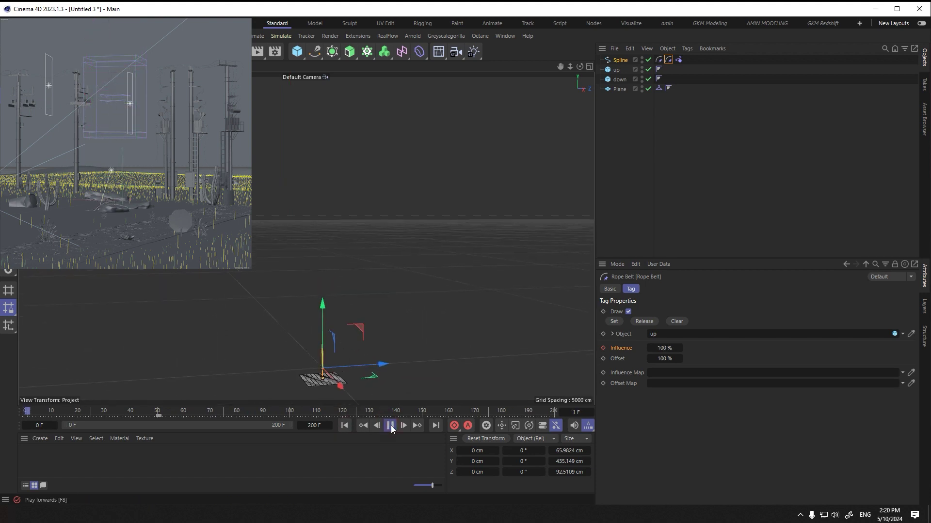
scroll(341, 372, "up", 3)
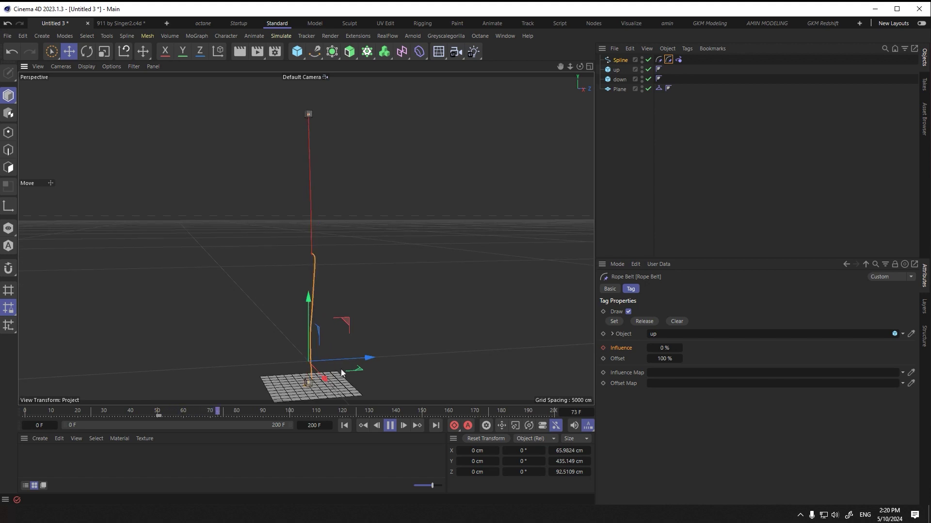
left_click(345, 425)
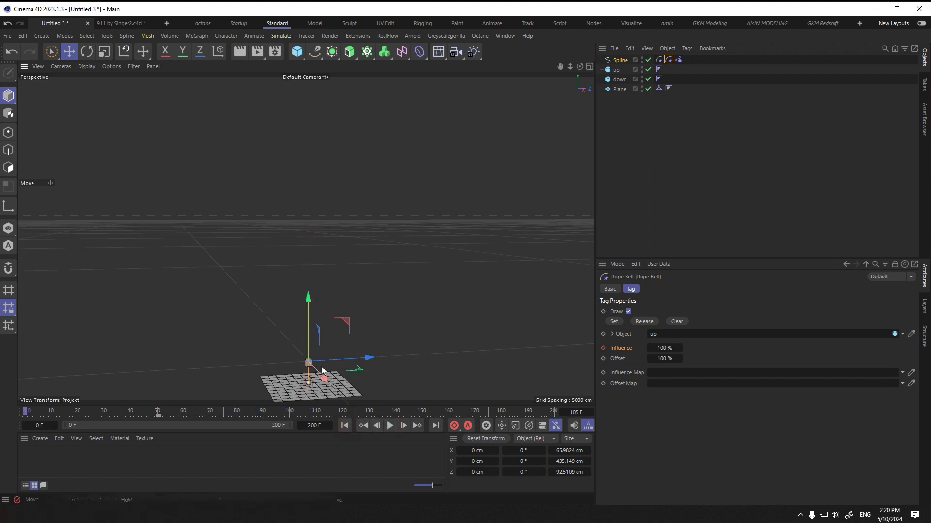
Step: Replay the simulation from a higher angle and inspect the rope on the plane around the "down" cube
scroll(326, 370, "up", 3)
middle_click_drag(328, 368, 328, 299, "alt")
left_click_drag(328, 299, 359, 320, "alt")
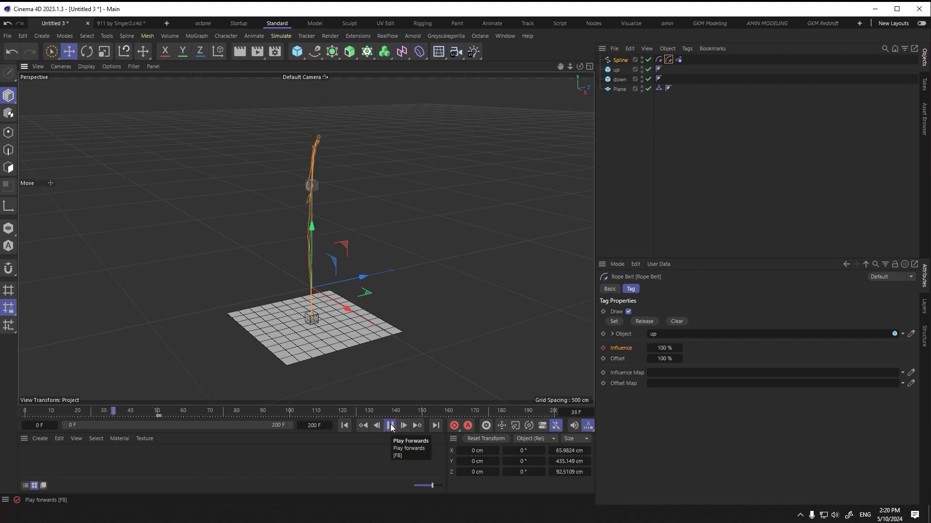
left_click(390, 426)
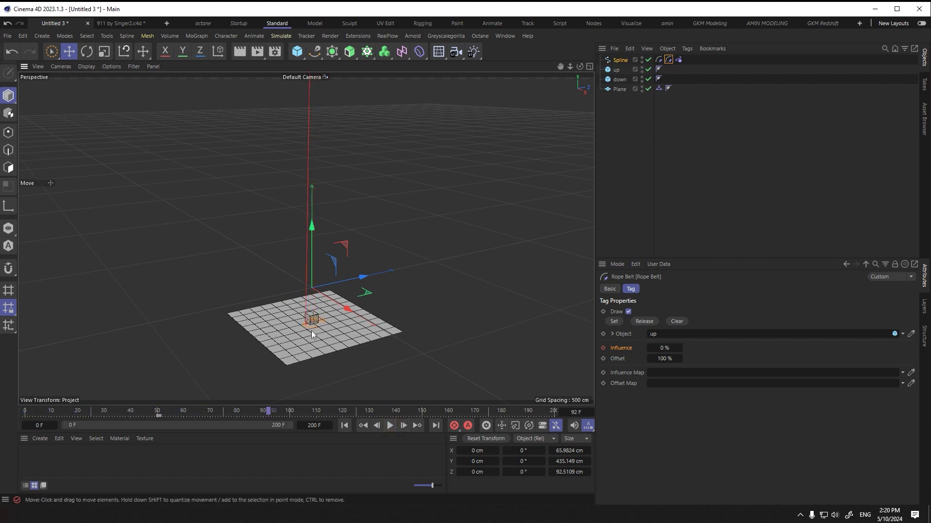
scroll(313, 328, "up", 5)
left_click_drag(325, 339, 340, 304, "alt")
scroll(341, 306, "down", 7)
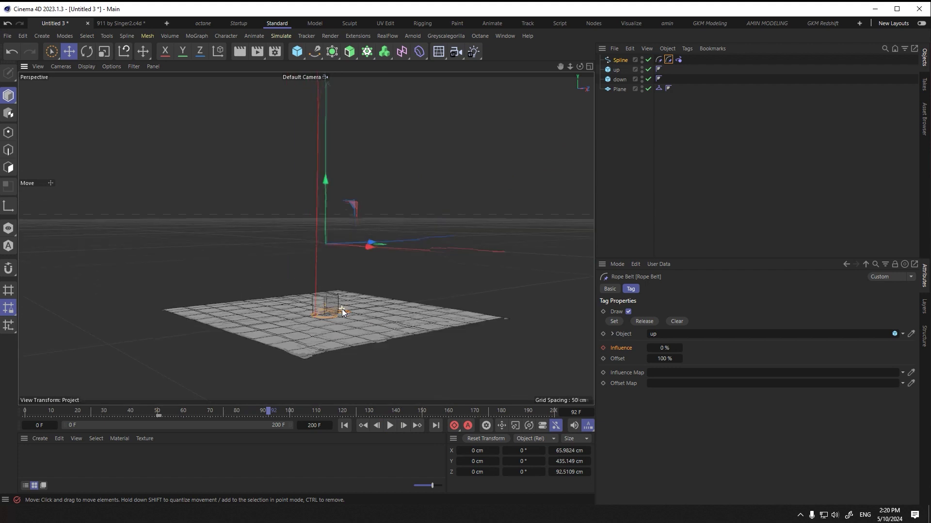
middle_click_drag(343, 305, 329, 333, "alt")
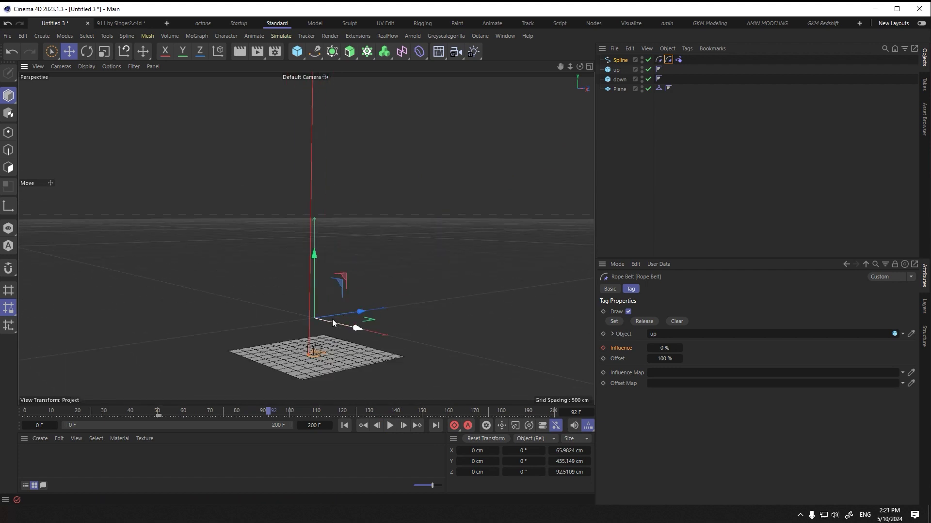
Step: Switch to a full-size Right view of the rope setup and rewind the animation to frame 0
middle_click(332, 317)
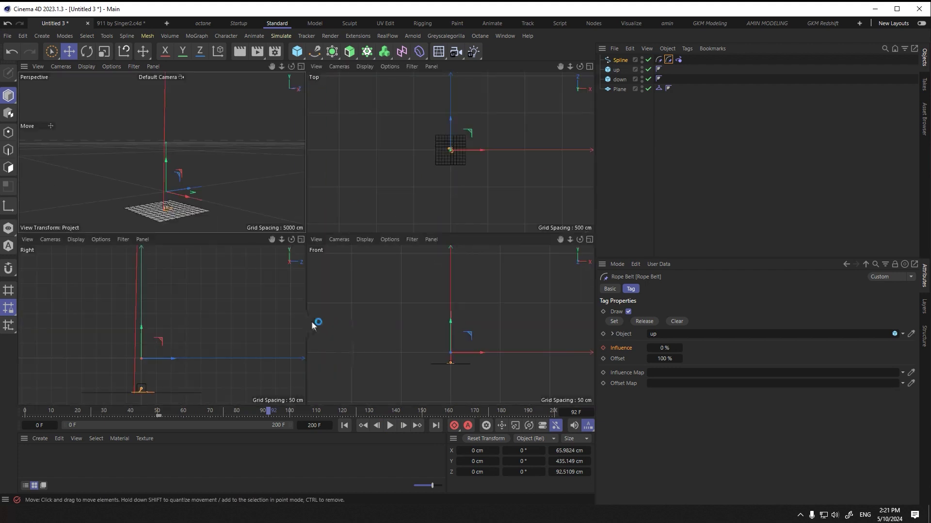
middle_click(249, 305)
scroll(258, 301, "down", 5)
middle_click_drag(266, 289, 265, 332, "alt")
left_click(344, 426)
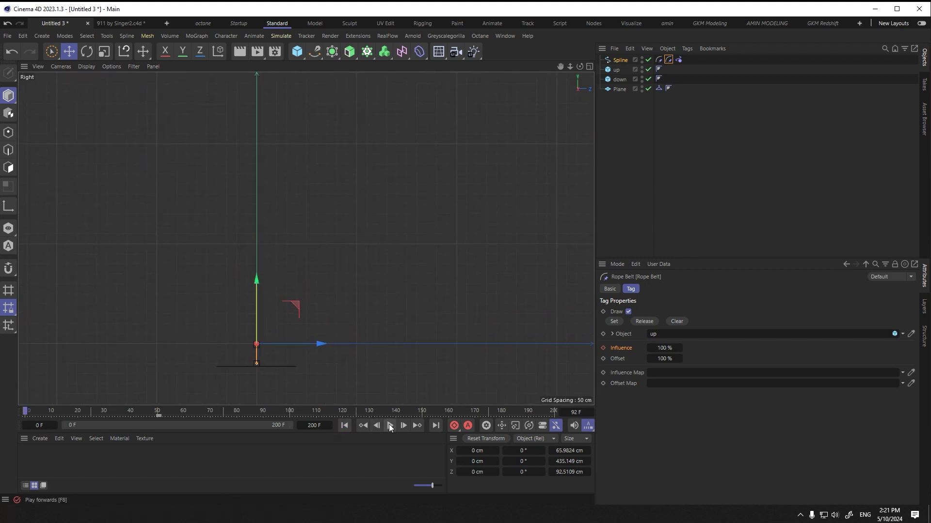